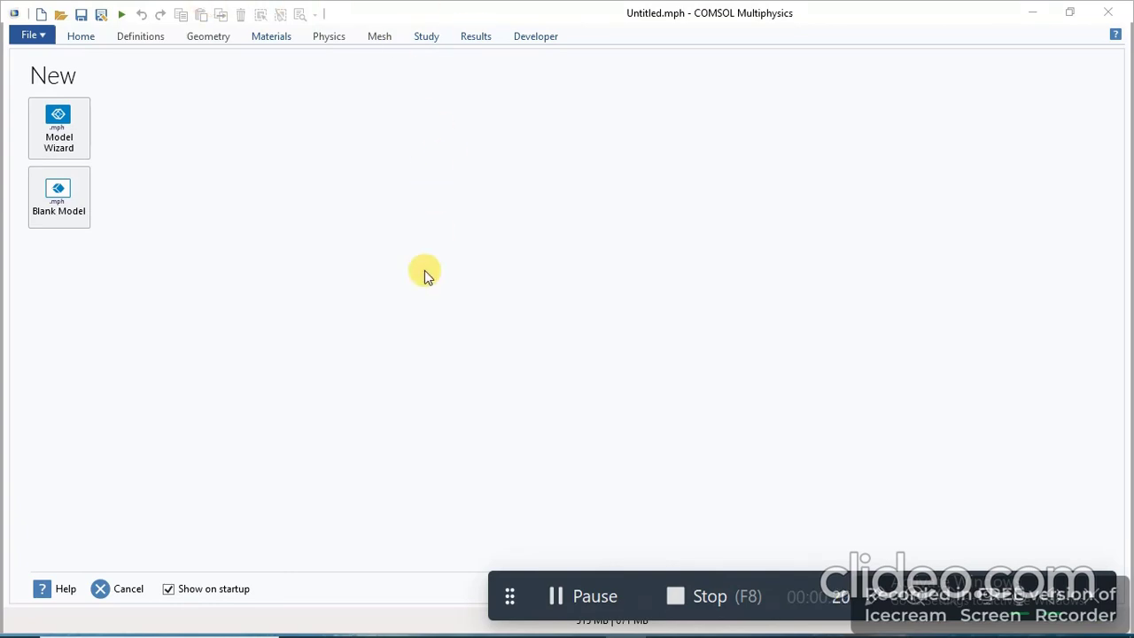
Create a 3D model with the Model Wizard and add the Heat Transfer in Solids physics interface.
left_click(65, 139)
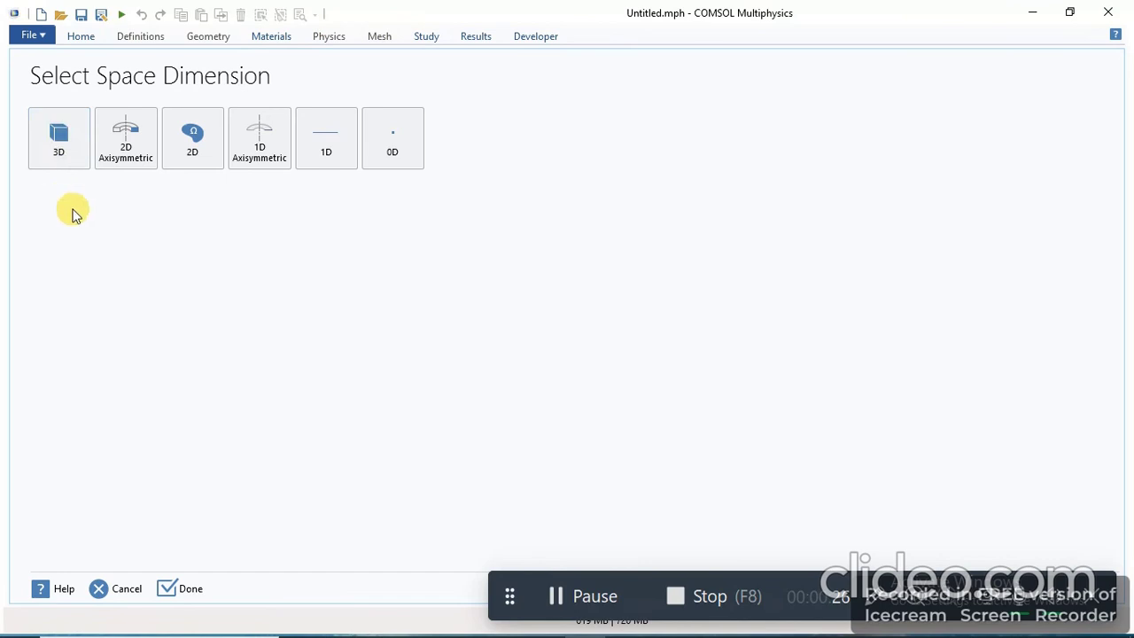
left_click(61, 142)
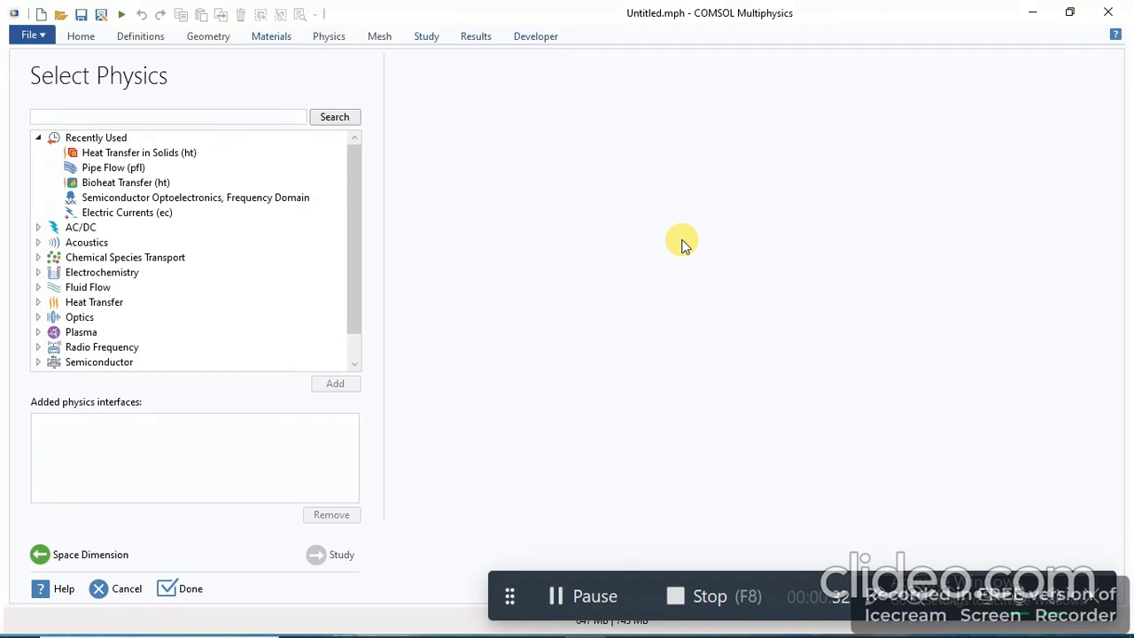
left_click(37, 229)
left_click(39, 229)
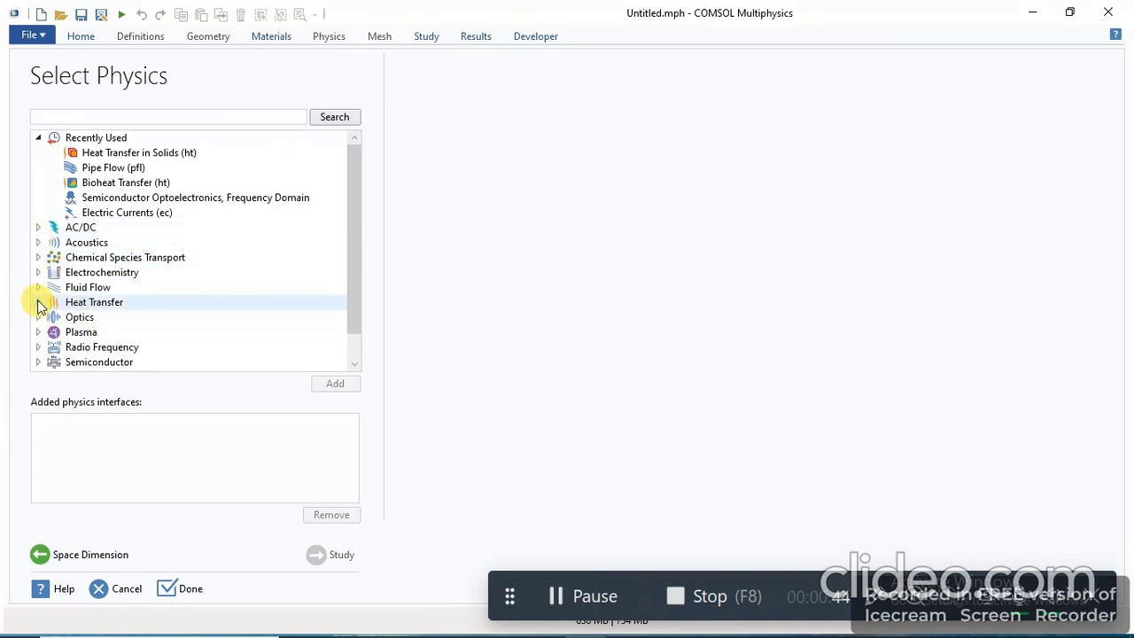
left_click(38, 302)
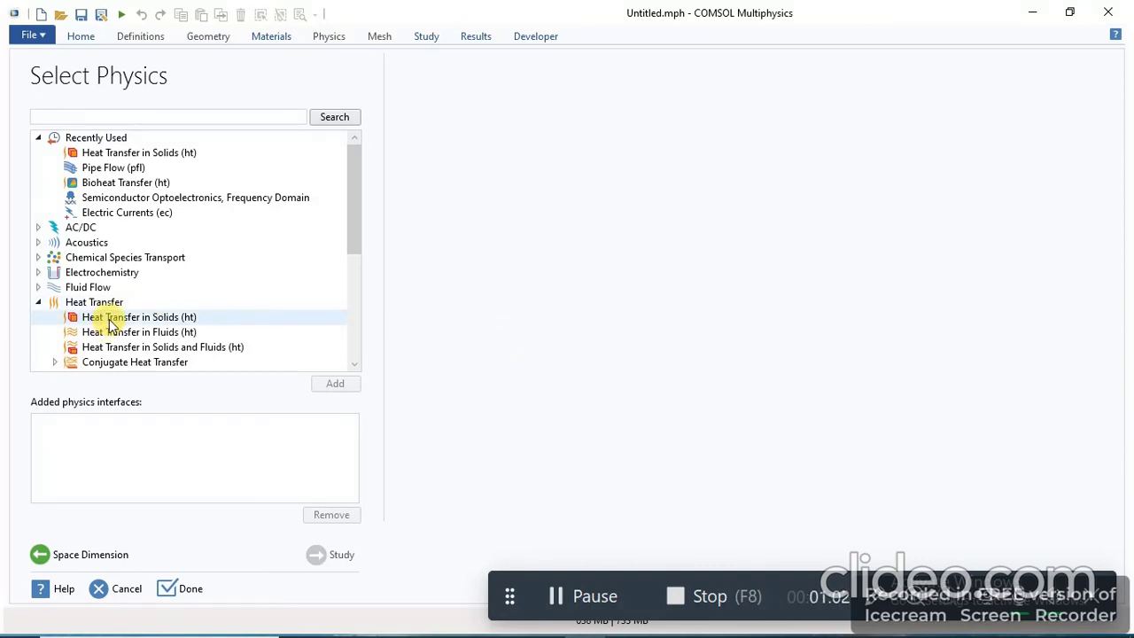
left_click(155, 323)
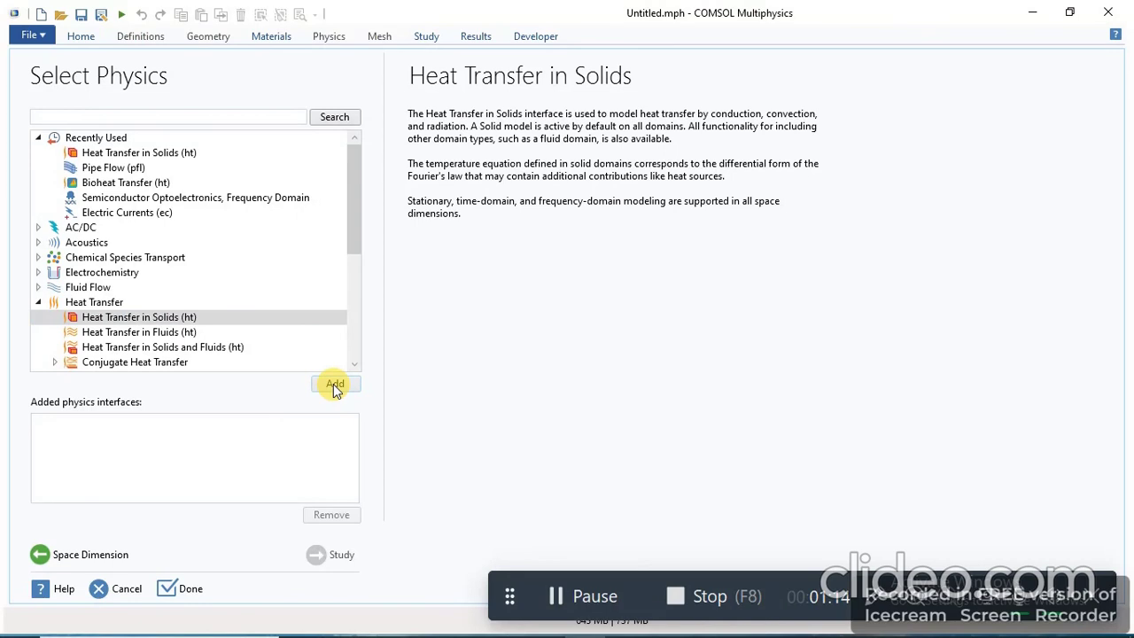
left_click(333, 383)
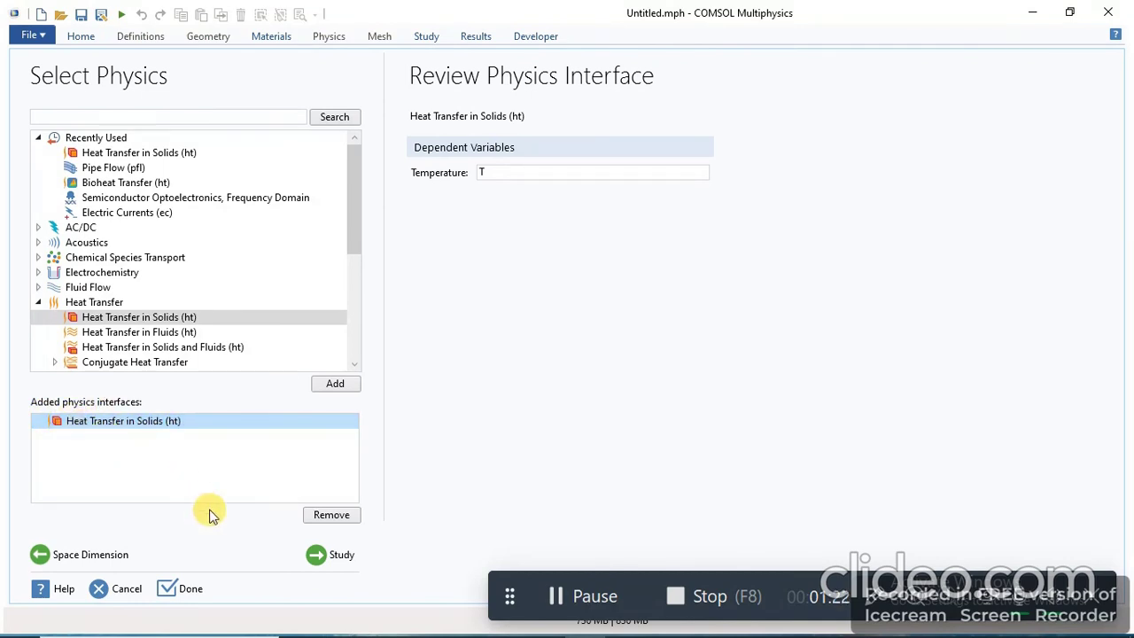
Choose a Stationary study for the heat transfer model and finish the model setup.
left_click(328, 558)
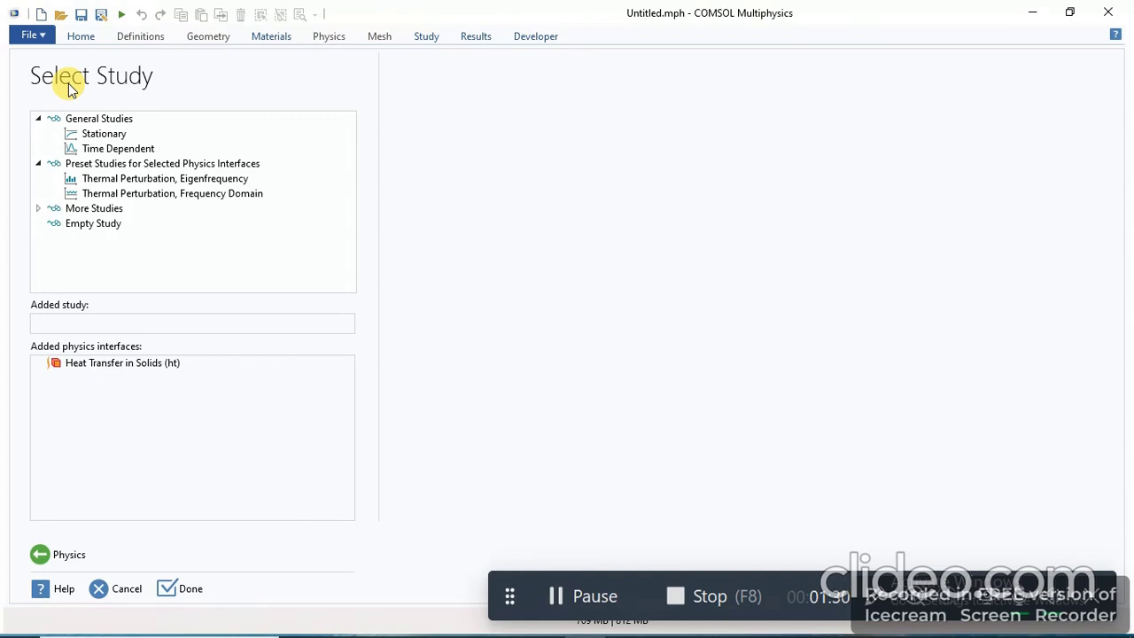
left_click(99, 134)
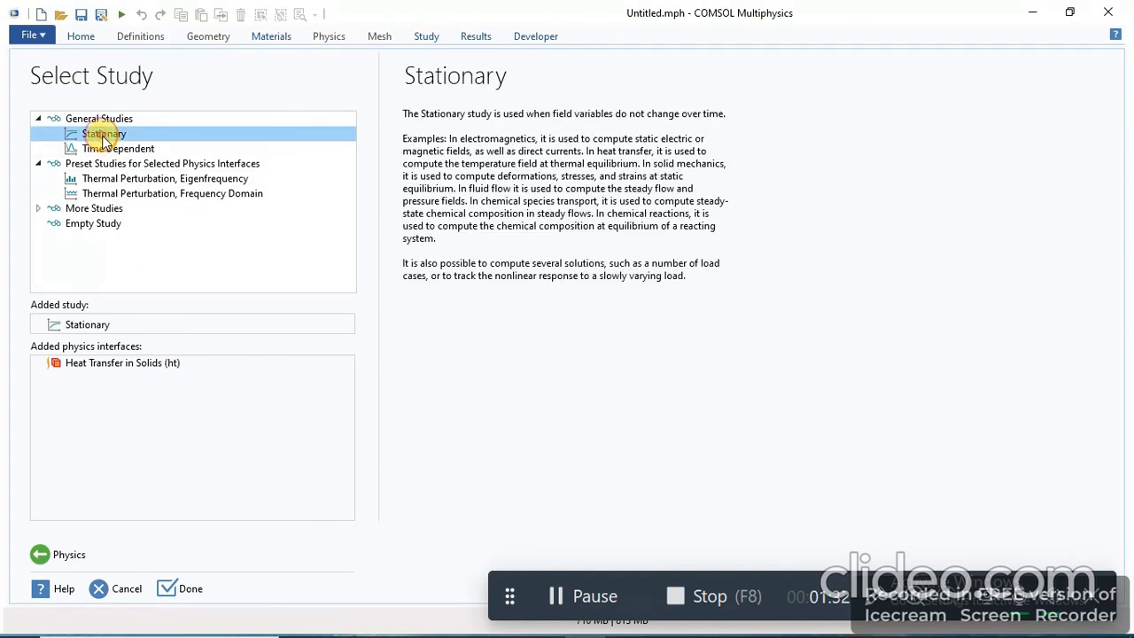
left_click(175, 590)
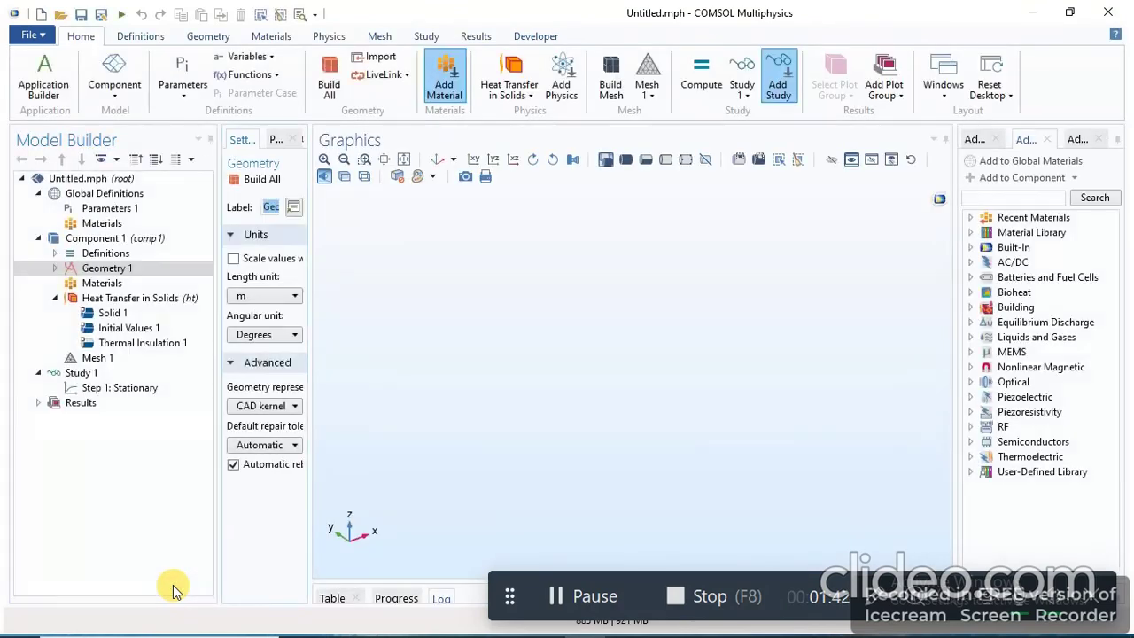
Add an import feature to Geometry 1 and browse the Downloads folder for the CAD file.
left_click_drag(308, 264, 401, 247)
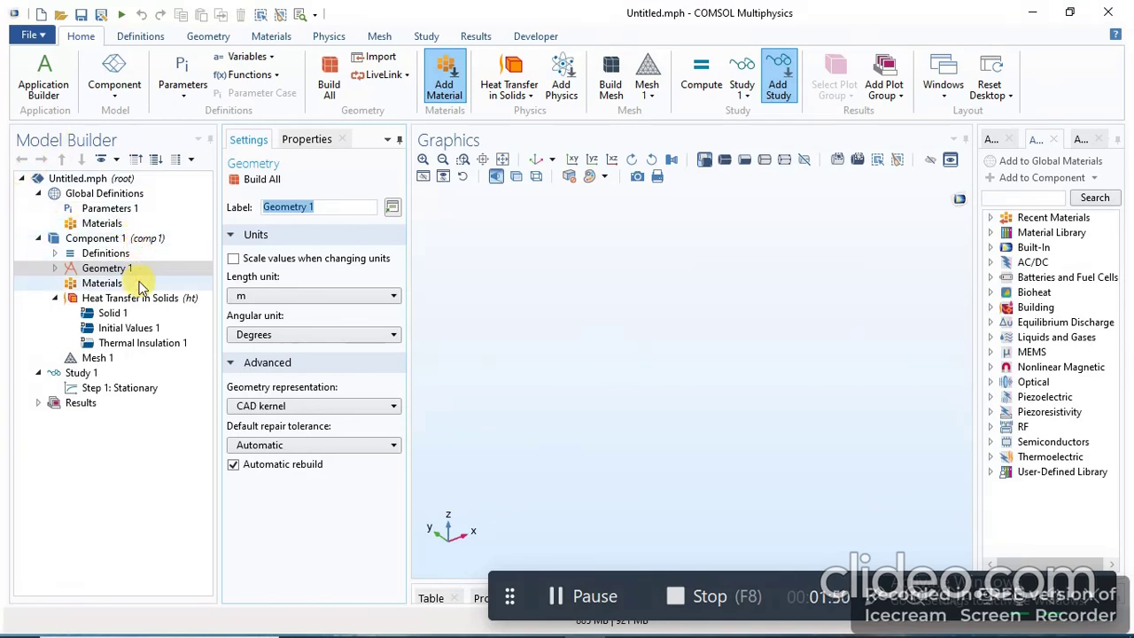
left_click(106, 269)
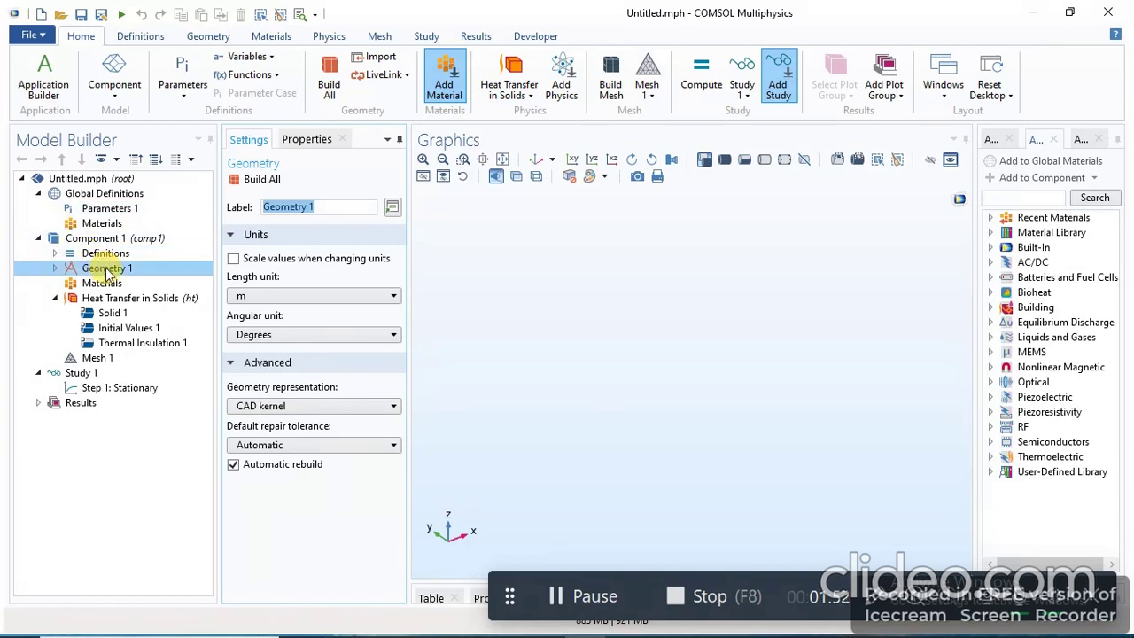
left_click(555, 299)
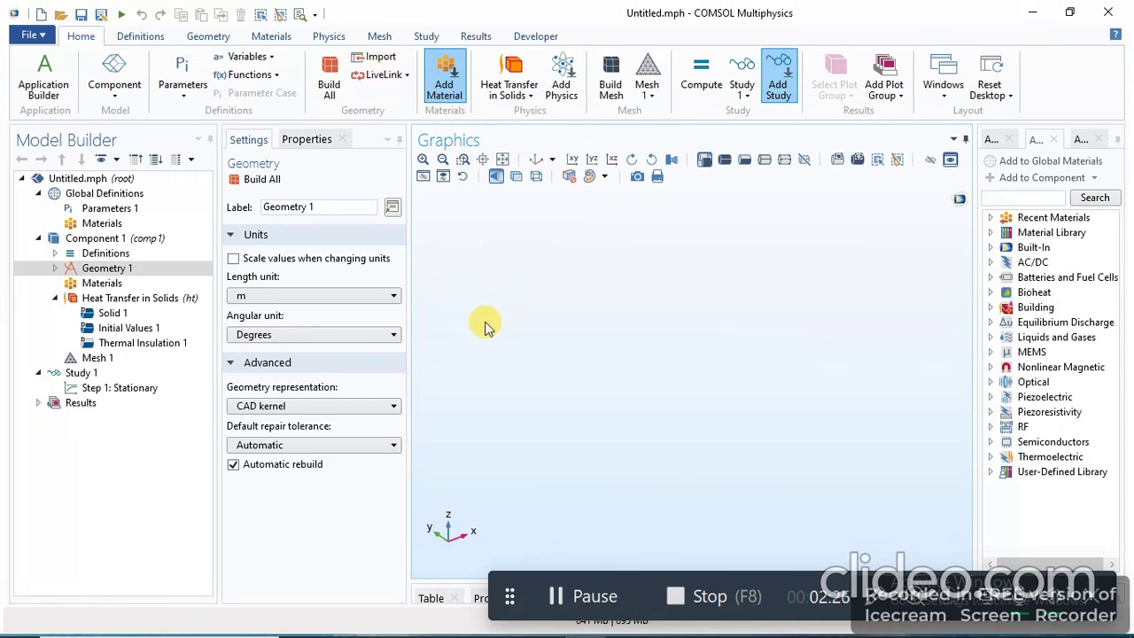
left_click(370, 60)
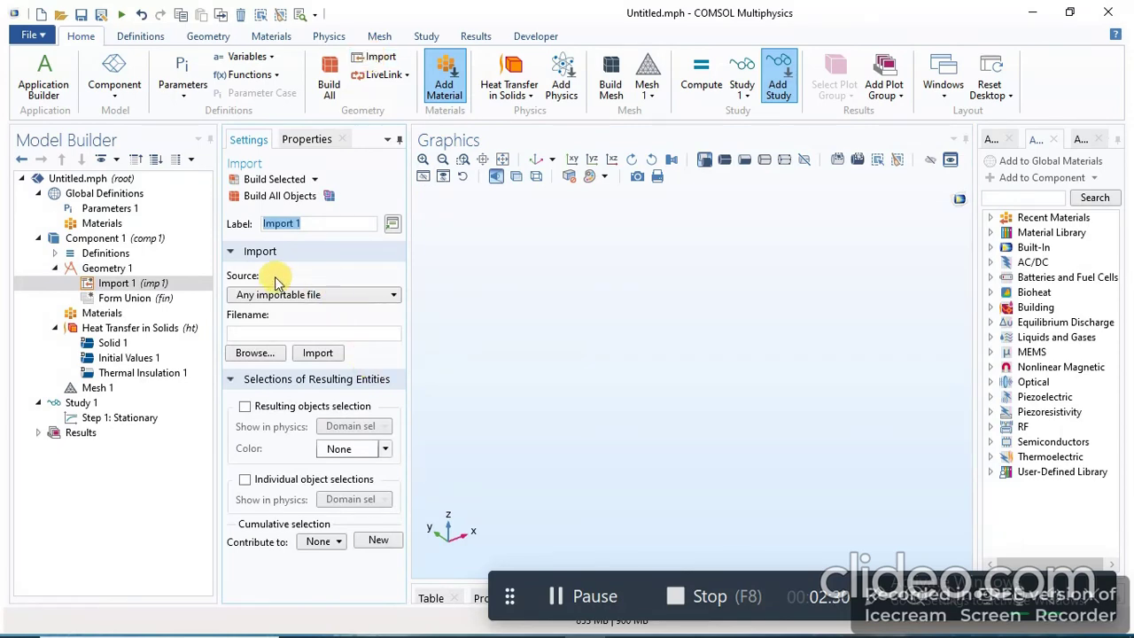
left_click(254, 354)
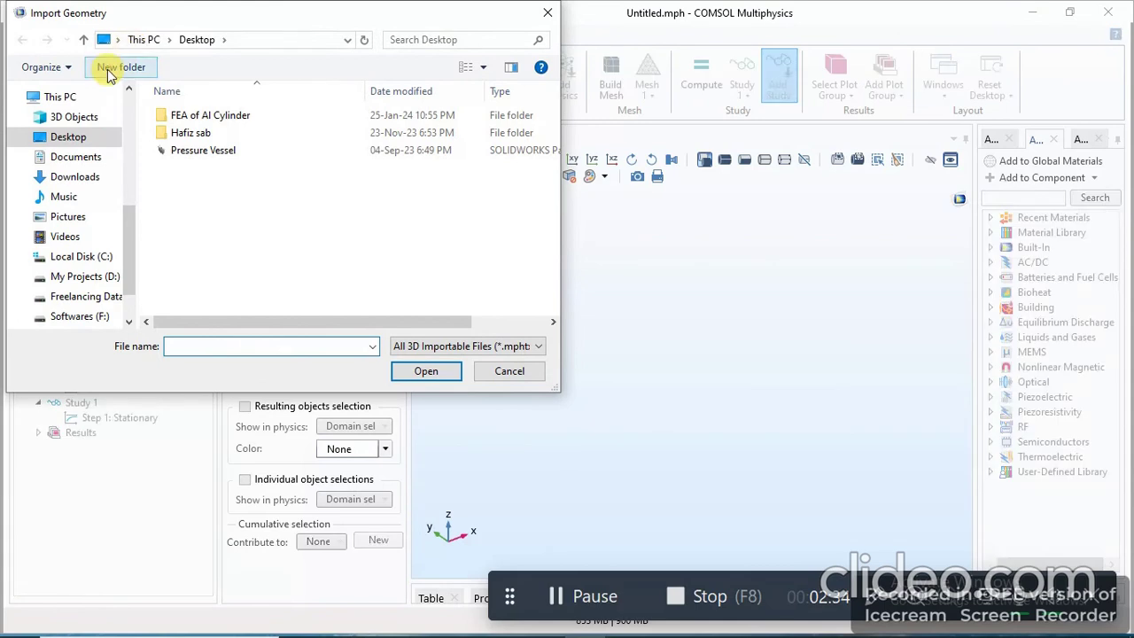
left_click(79, 177)
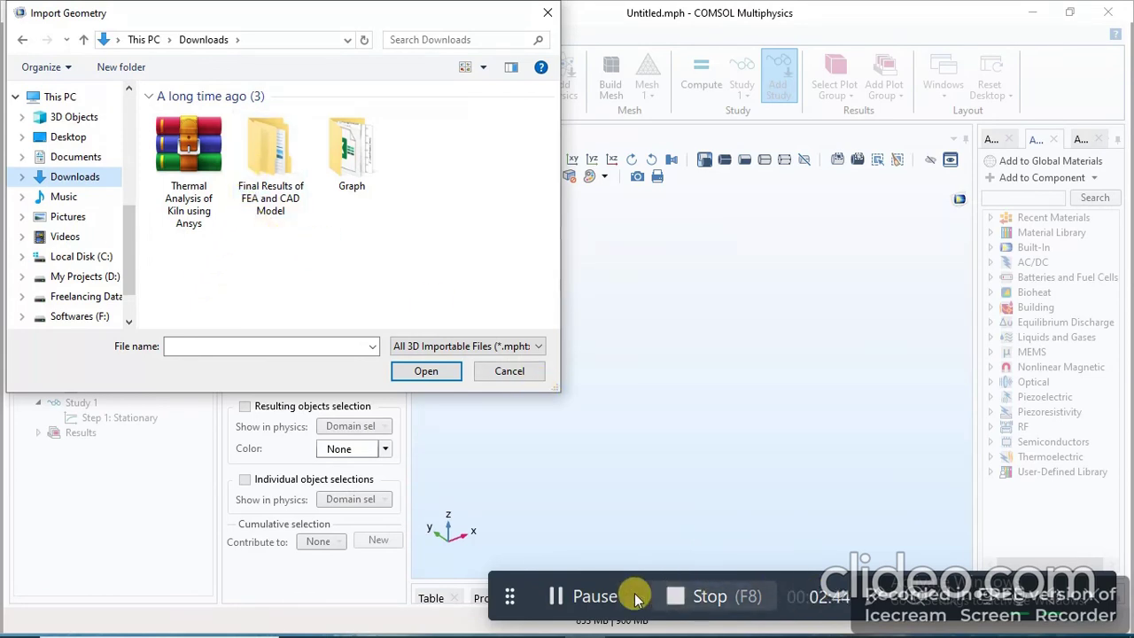
left_click(557, 595)
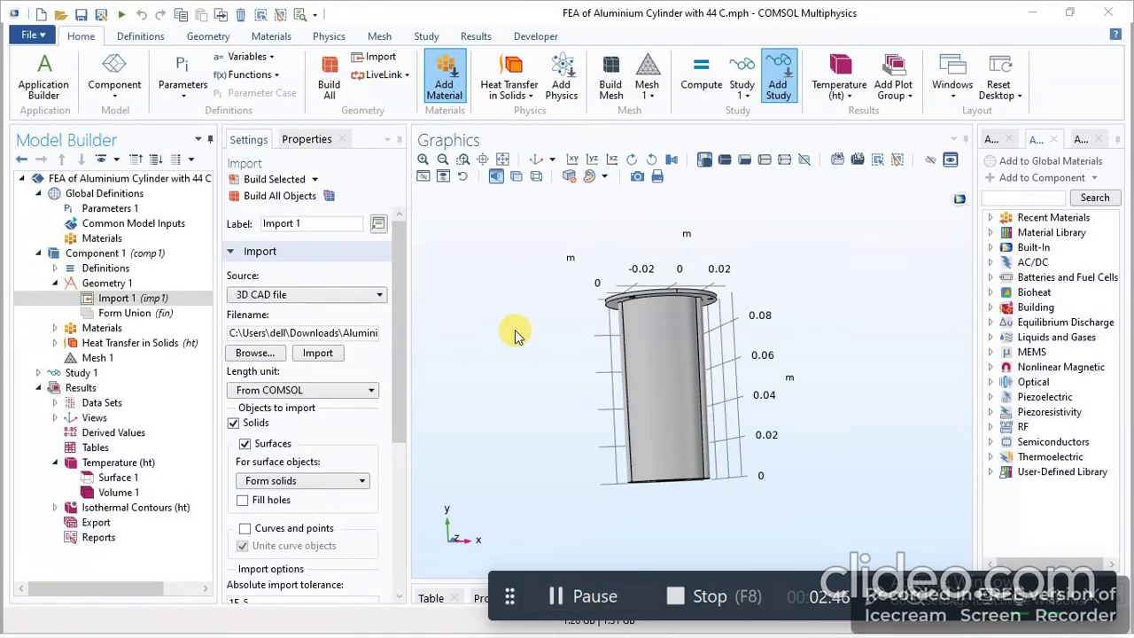
Examine the imported aluminium cylinder from its closed end and its open flanged end.
left_click_drag(535, 307, 437, 212)
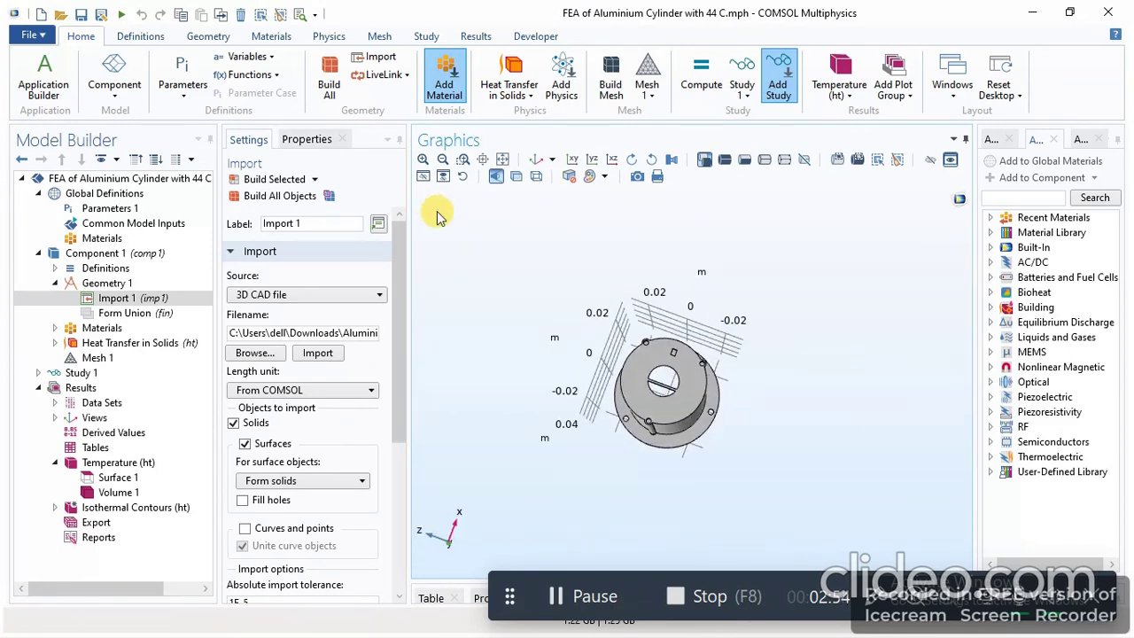
left_click(674, 396)
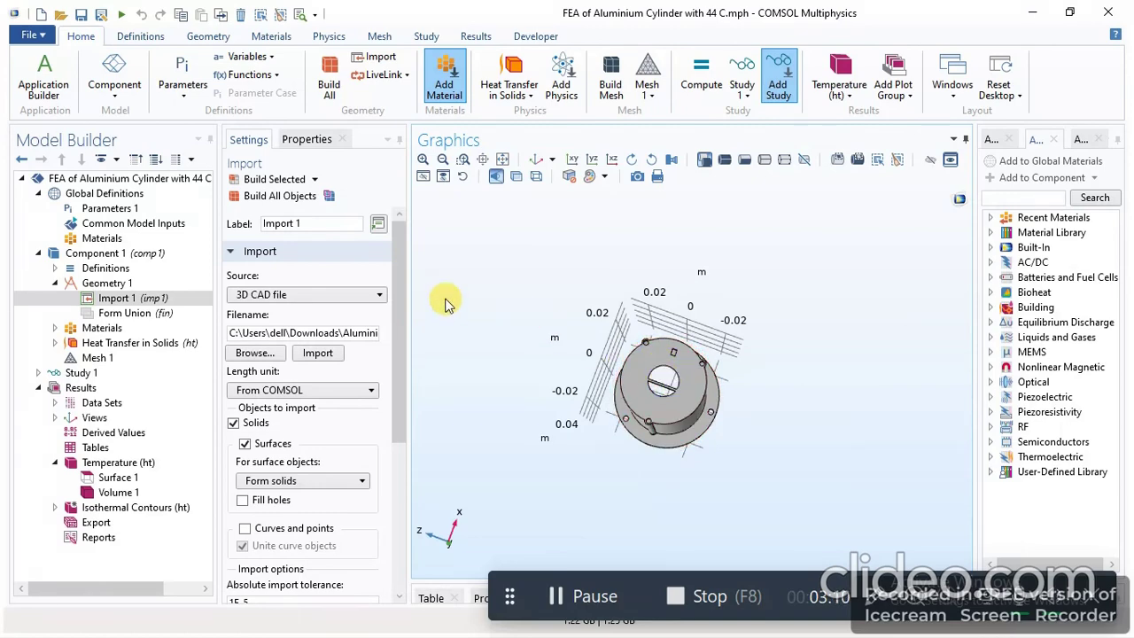
left_click_drag(524, 271, 506, 385)
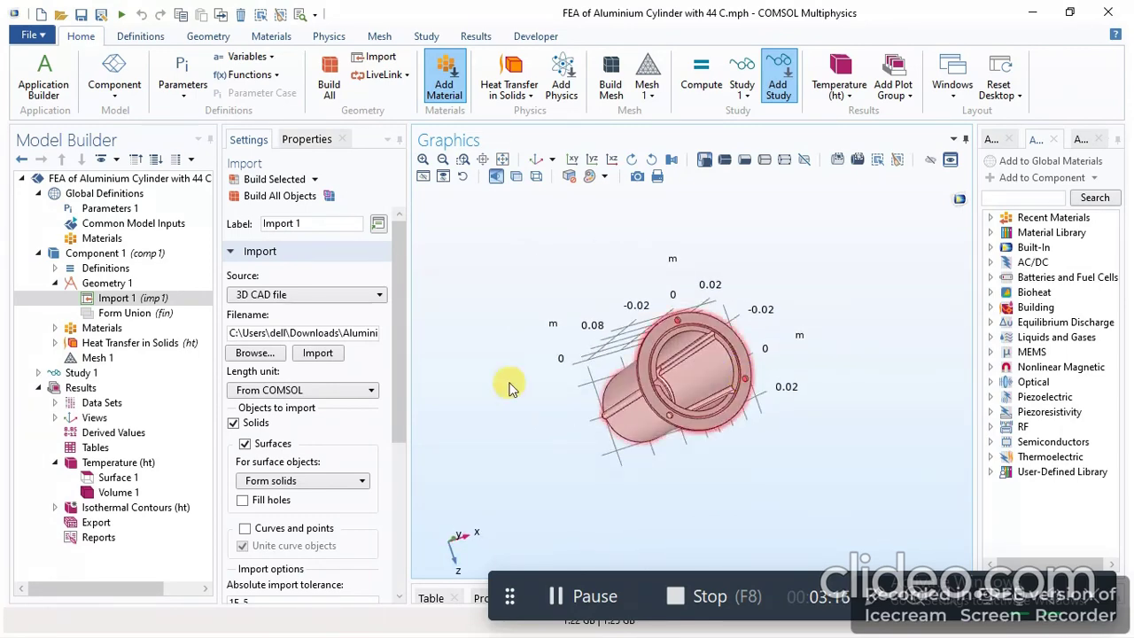
Review the material assigned to the cylinder and look up A319 [solid] among the Material Library's Aluminum Alloys.
left_click(55, 330)
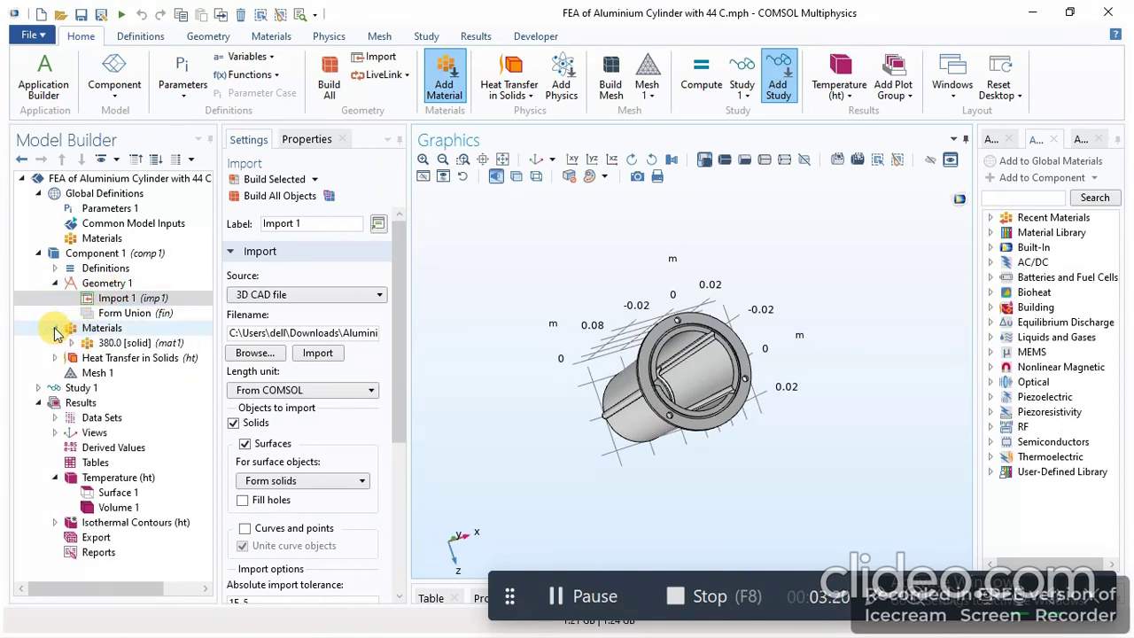
left_click(100, 328)
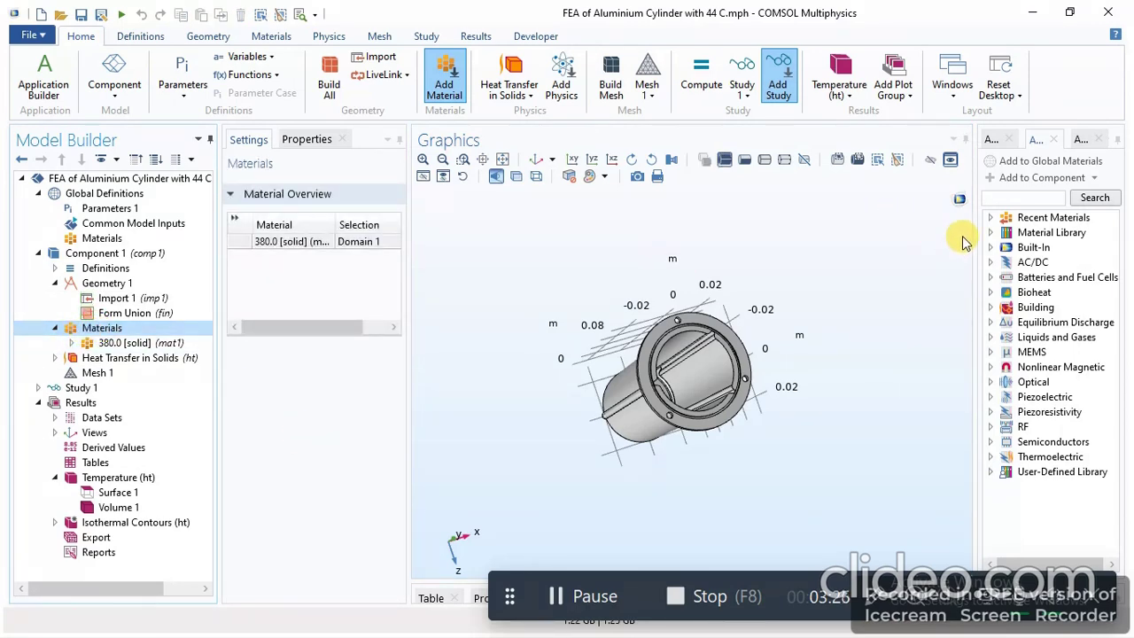
left_click_drag(977, 144, 877, 164)
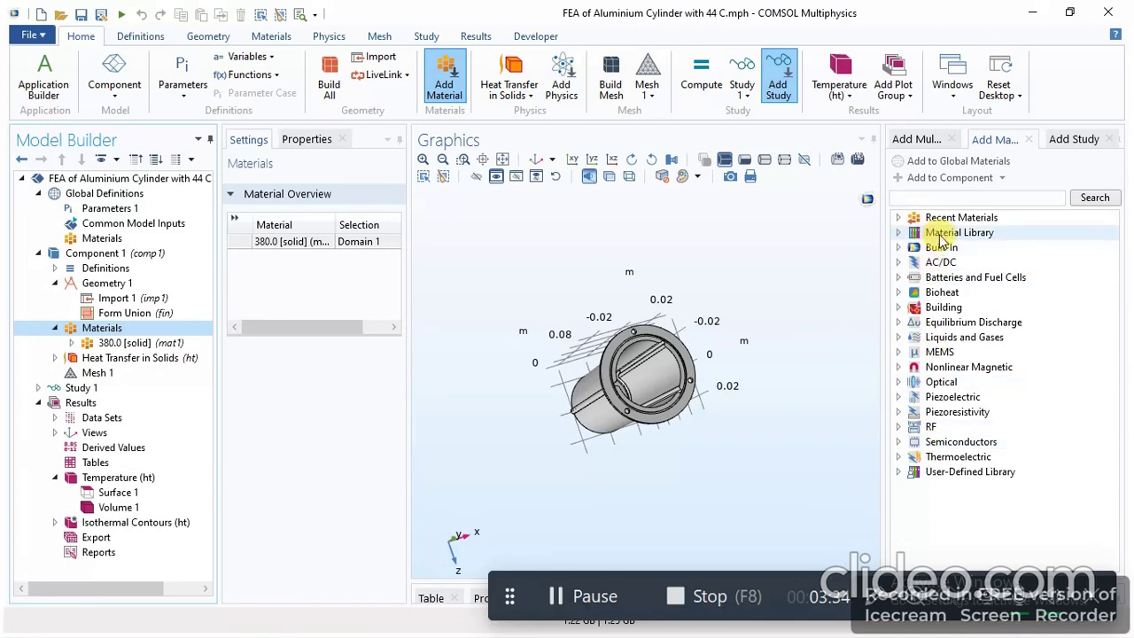
left_click(901, 234)
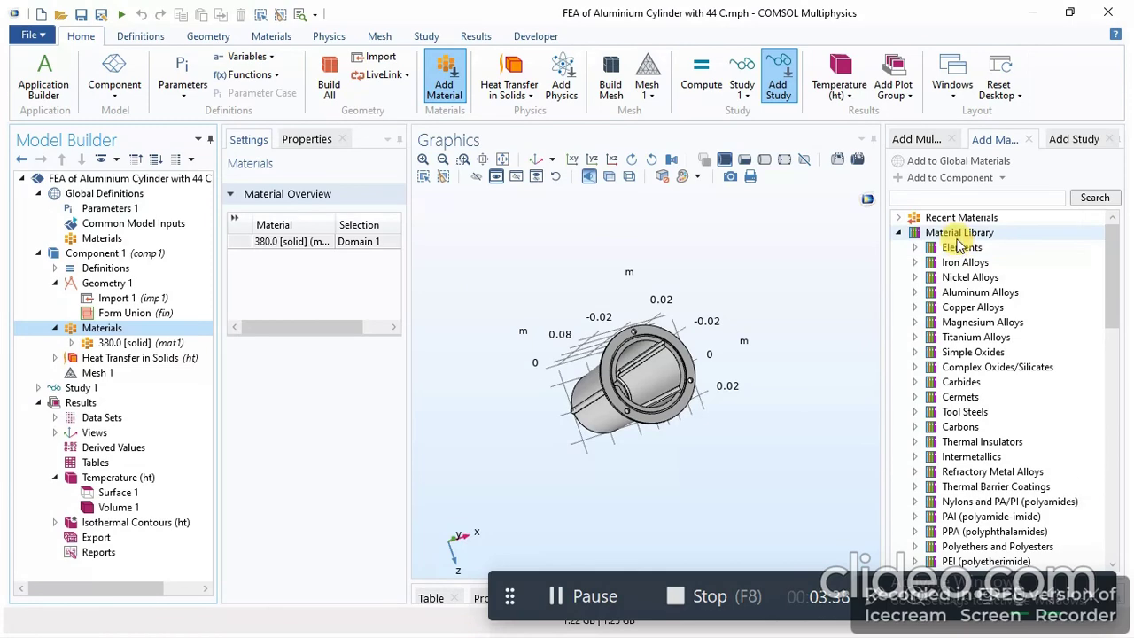
scroll(984, 353, "down", 10)
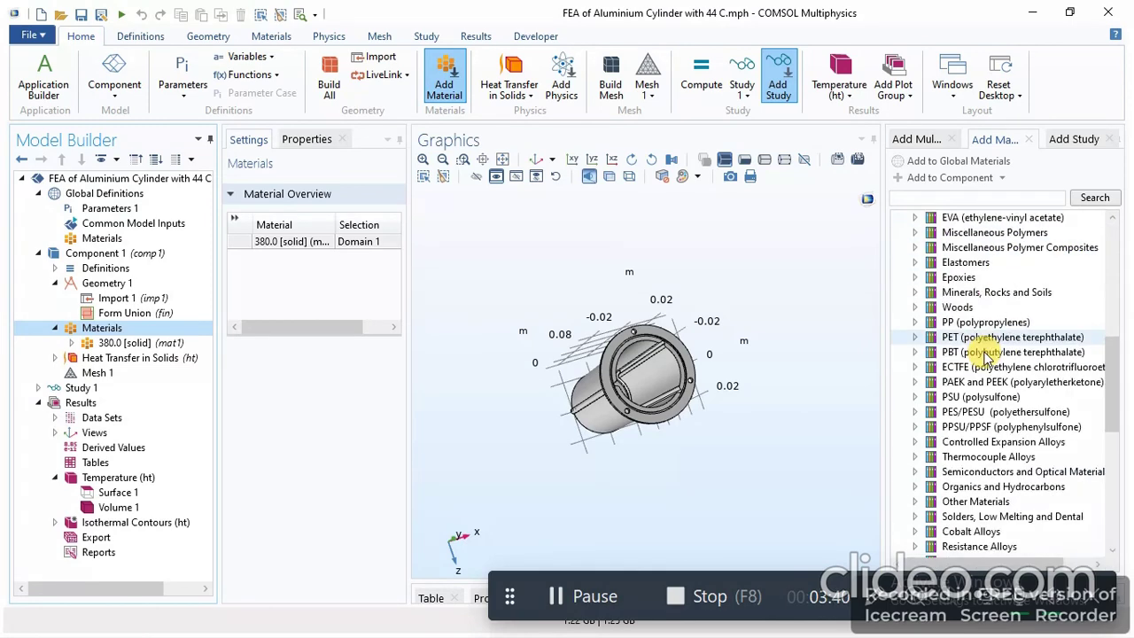
scroll(940, 284, "up", 10)
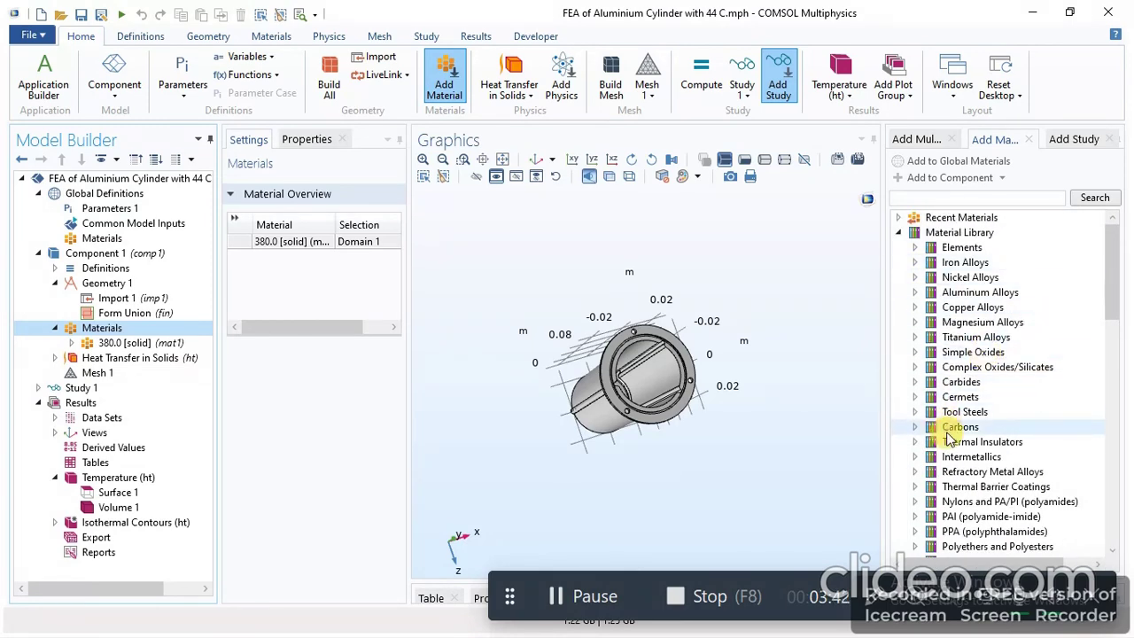
left_click(914, 293)
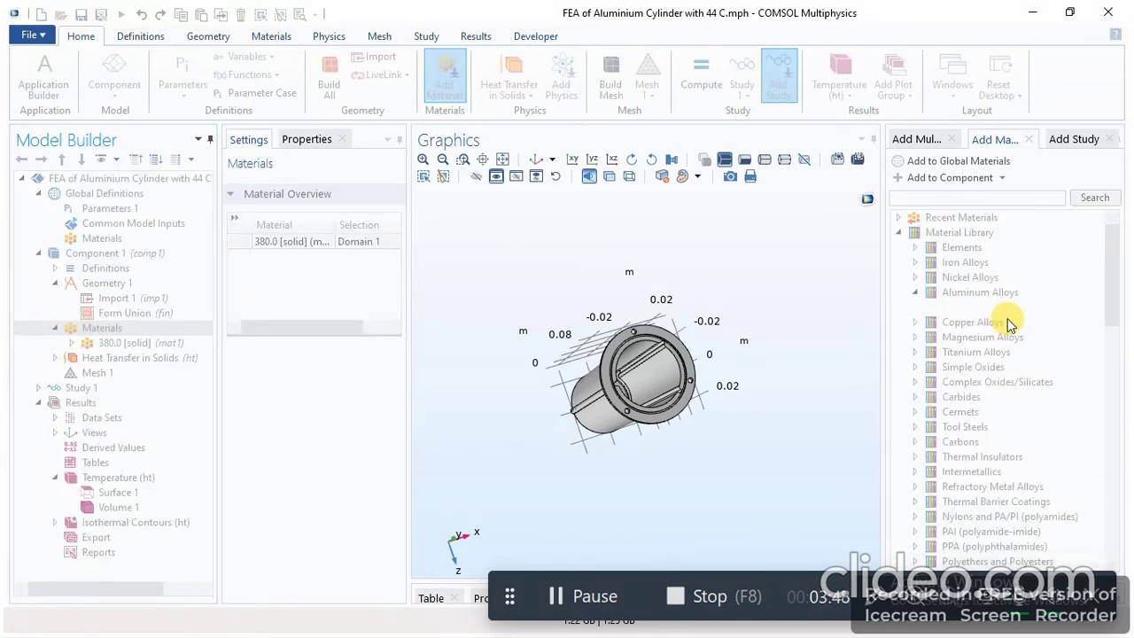
scroll(1008, 318, "down", 10)
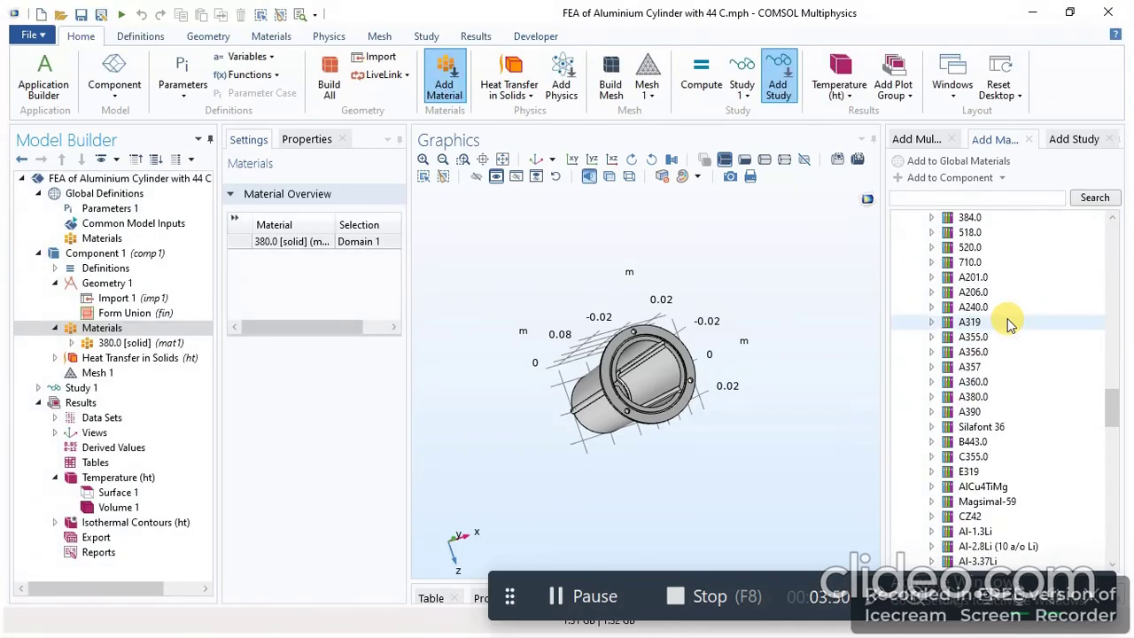
left_click(932, 322)
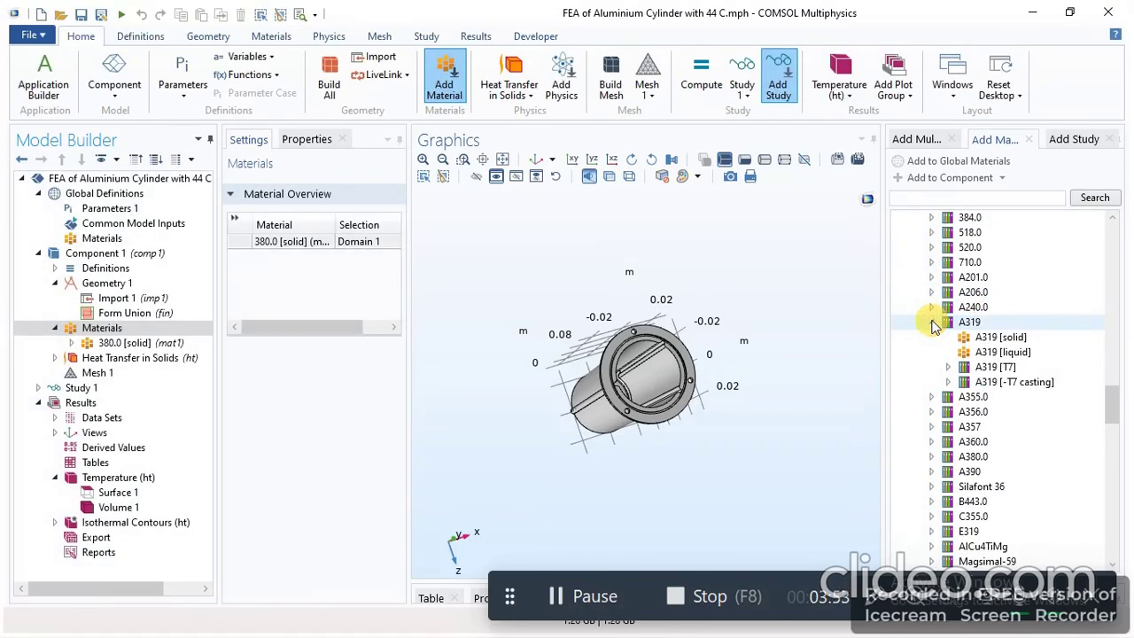
left_click(990, 340)
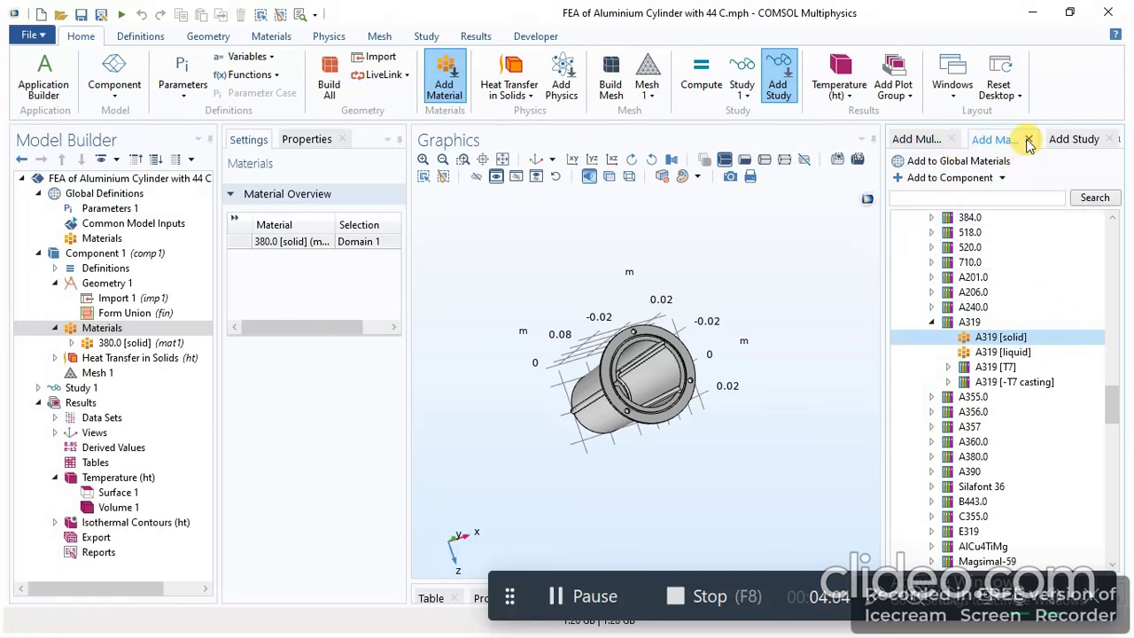
left_click(881, 292)
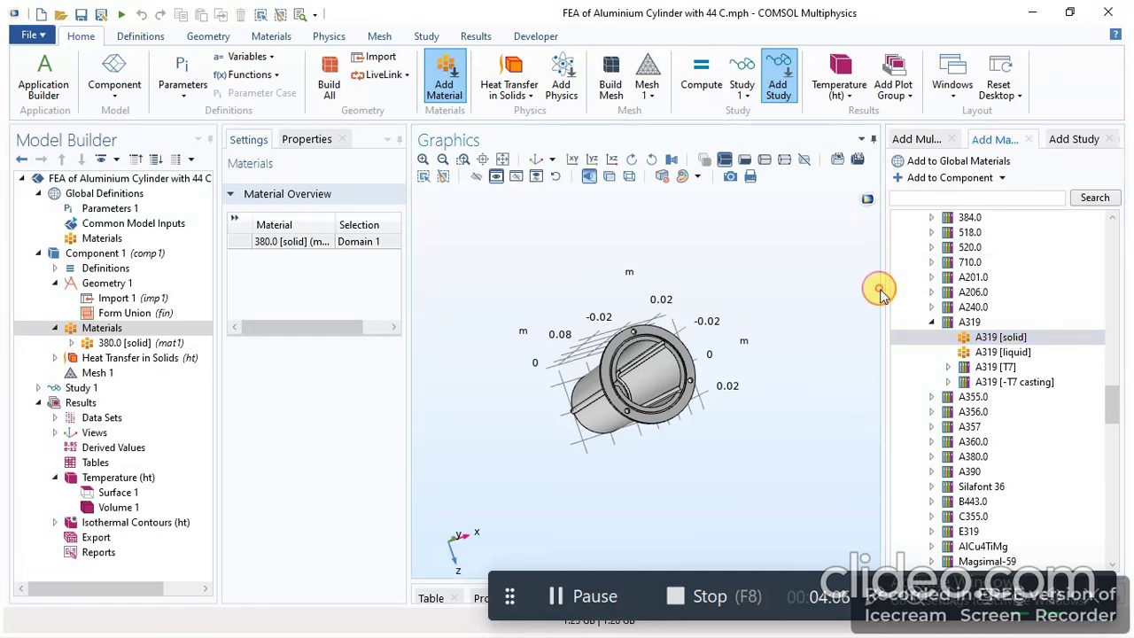
left_click_drag(875, 283, 990, 267)
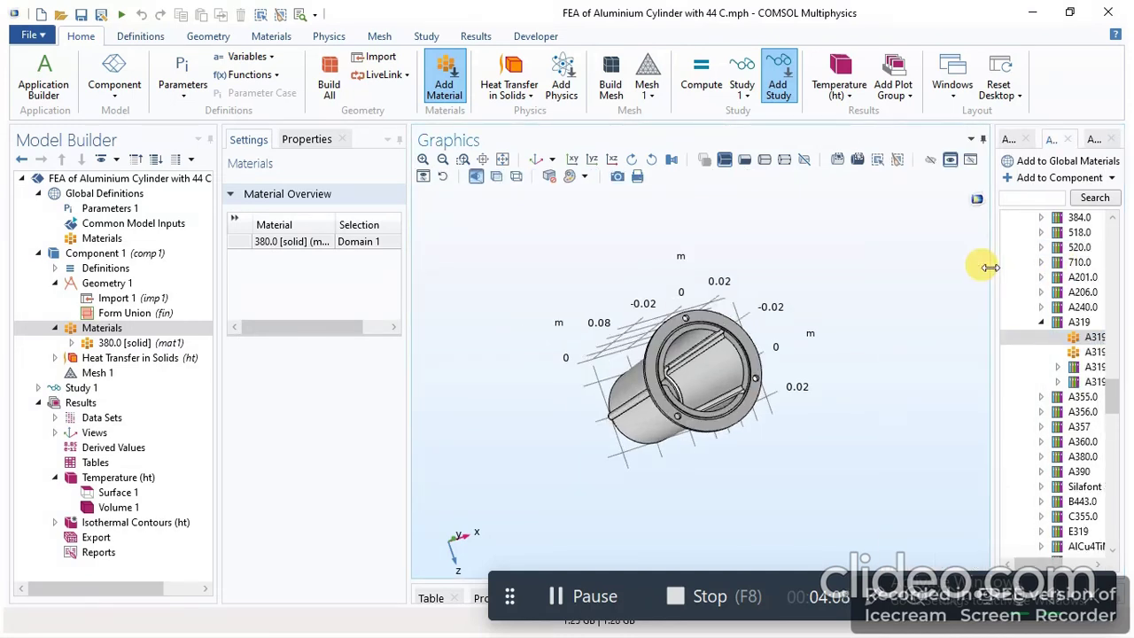
Review the Solid, Initial Values and Thermal Insulation nodes under Heat Transfer in Solids.
left_click(53, 358)
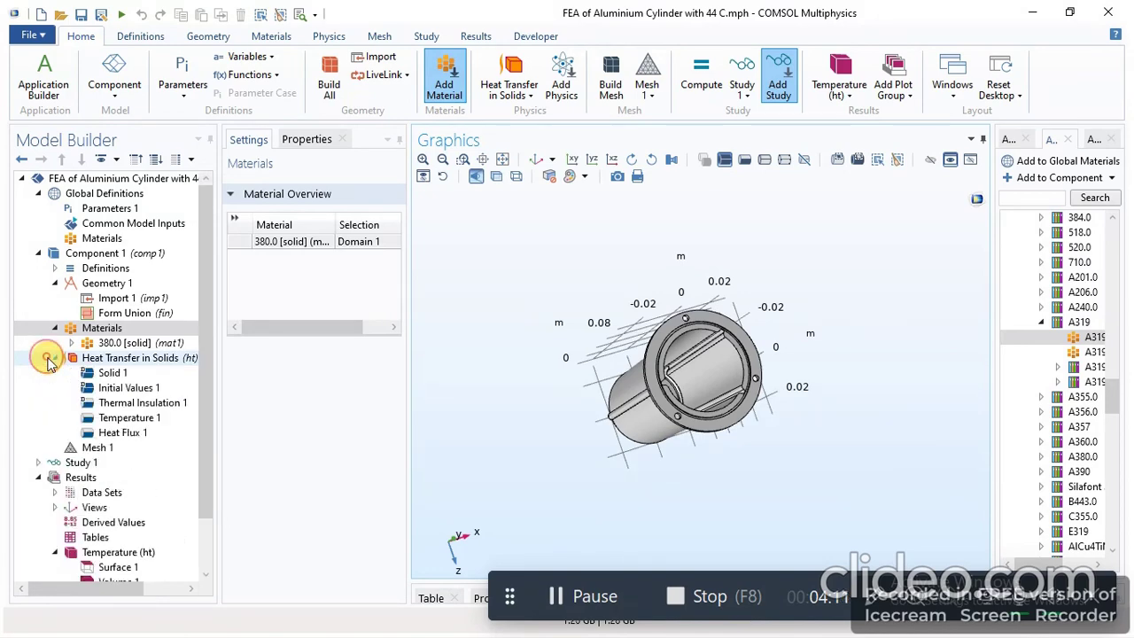
left_click(133, 376)
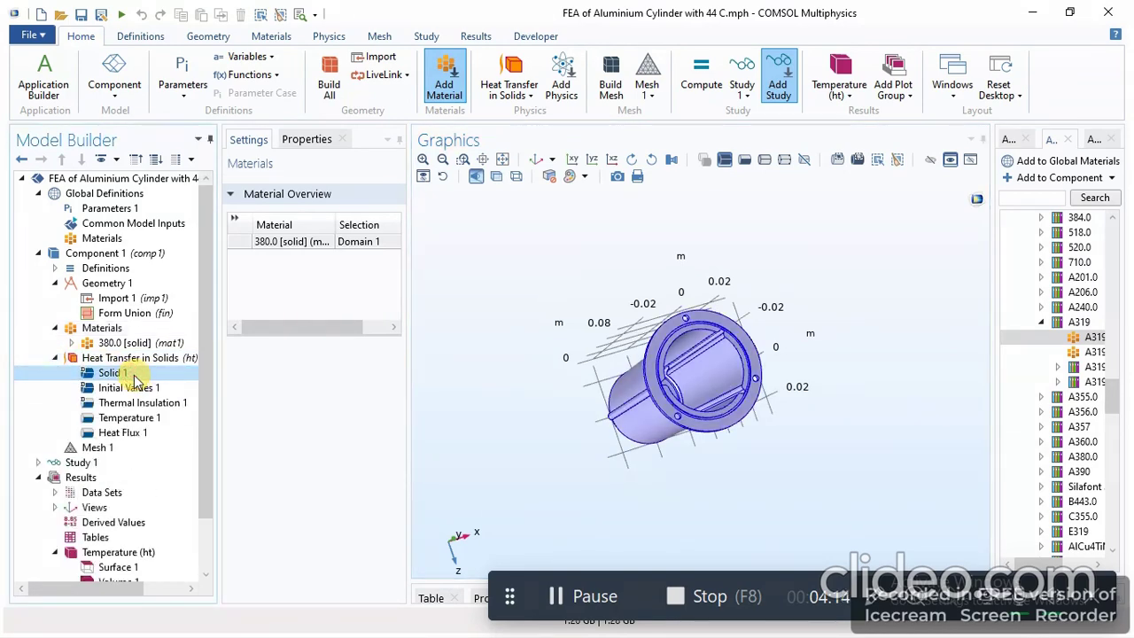
left_click(129, 389)
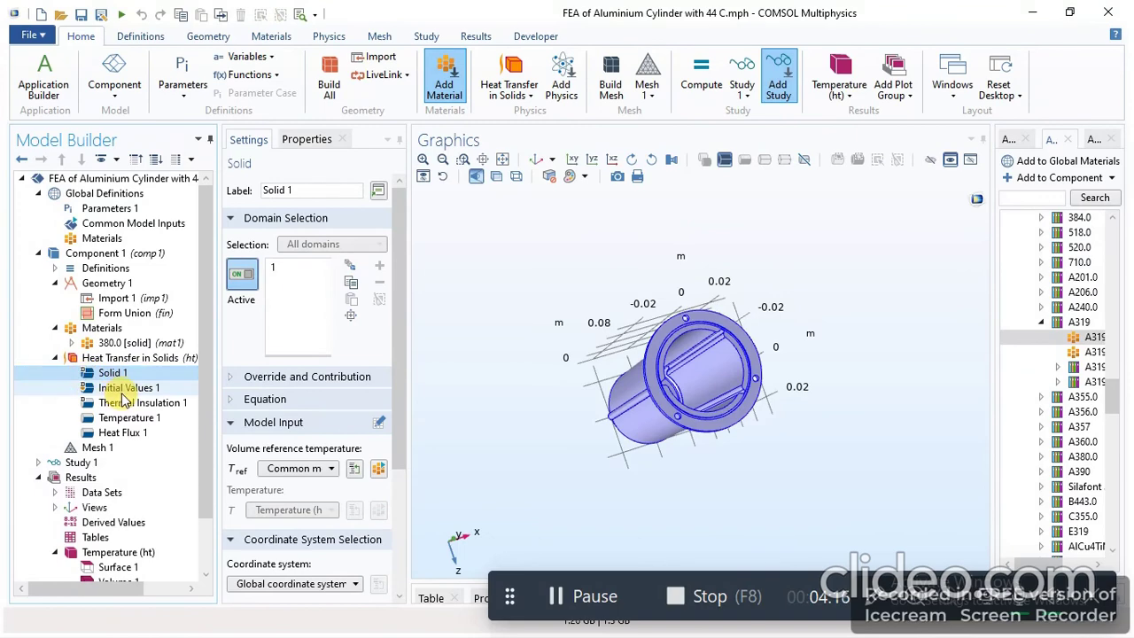
left_click(122, 403)
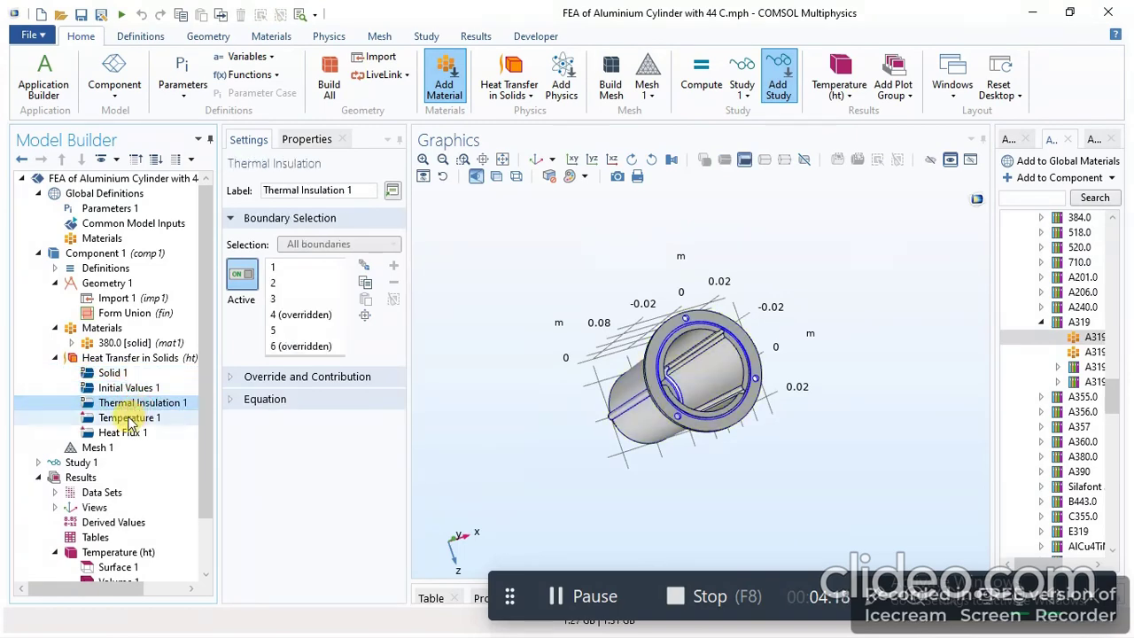
Add the flange's annular end face to the boundary selection of the Temperature 1 condition.
left_click(124, 418)
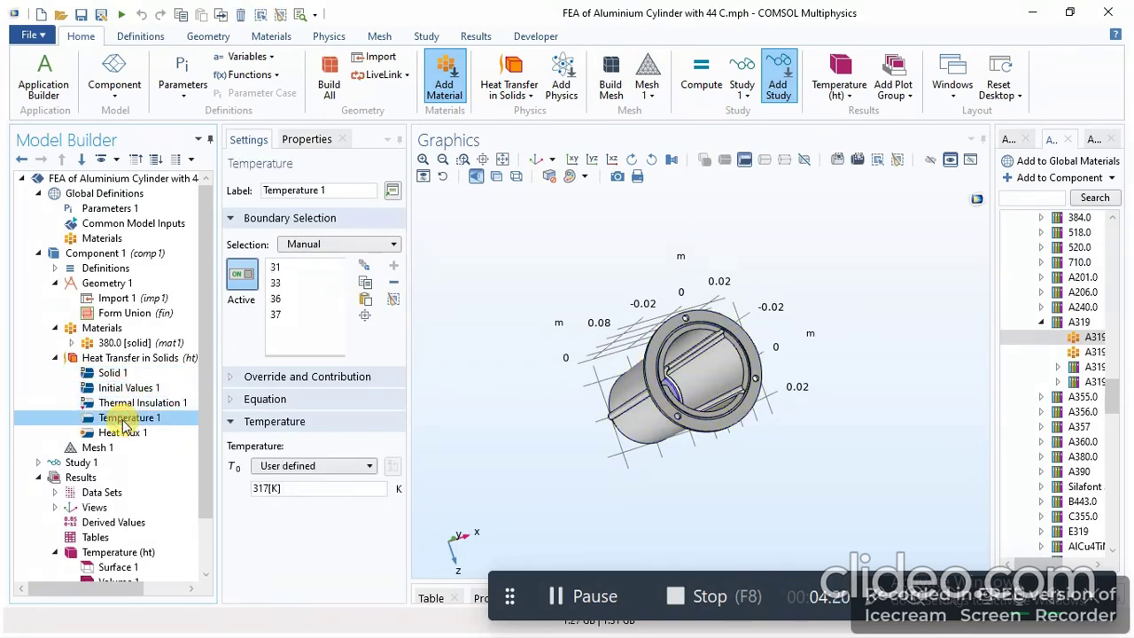
left_click_drag(544, 271, 550, 302)
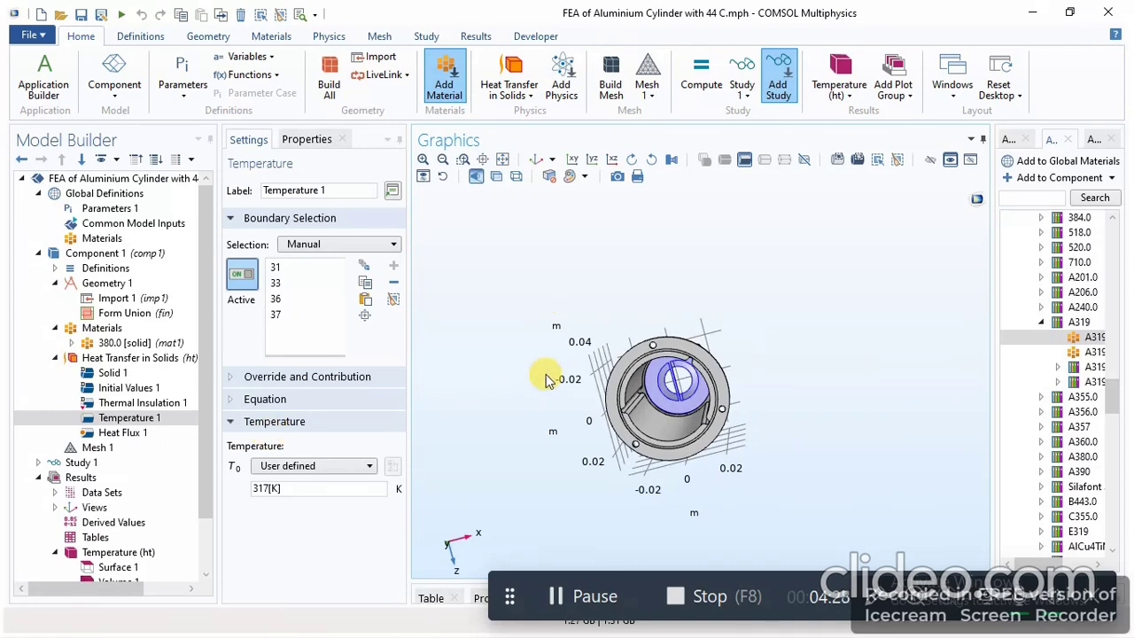
mouse_move(553, 281)
left_mouse_down()
mouse_move(539, 245)
mouse_move(549, 261)
left_mouse_up()
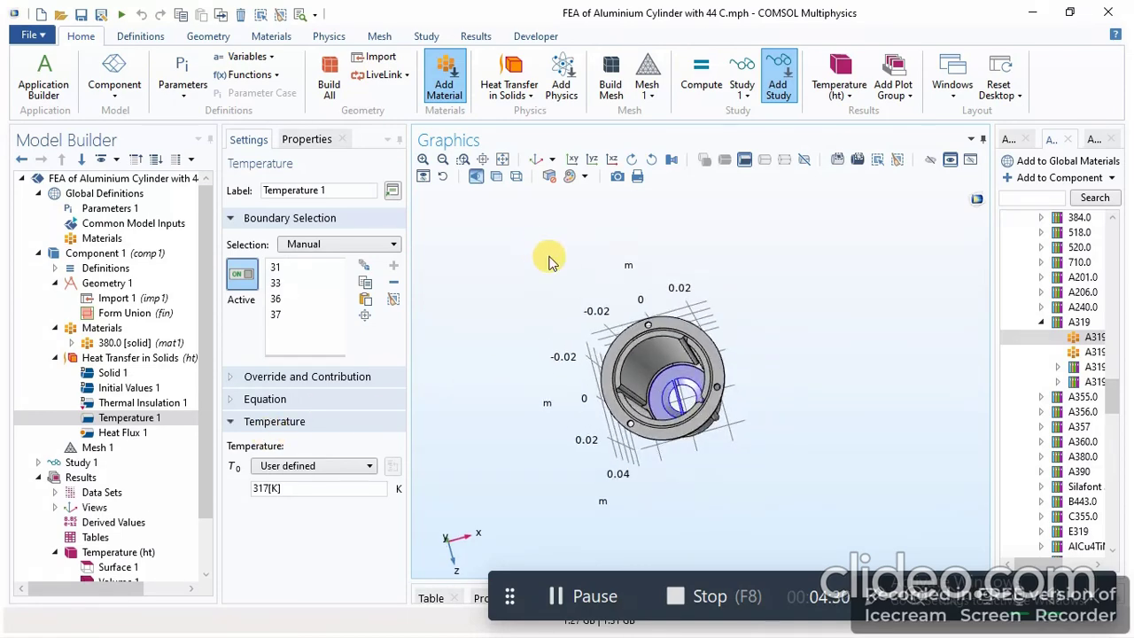
left_click(638, 336)
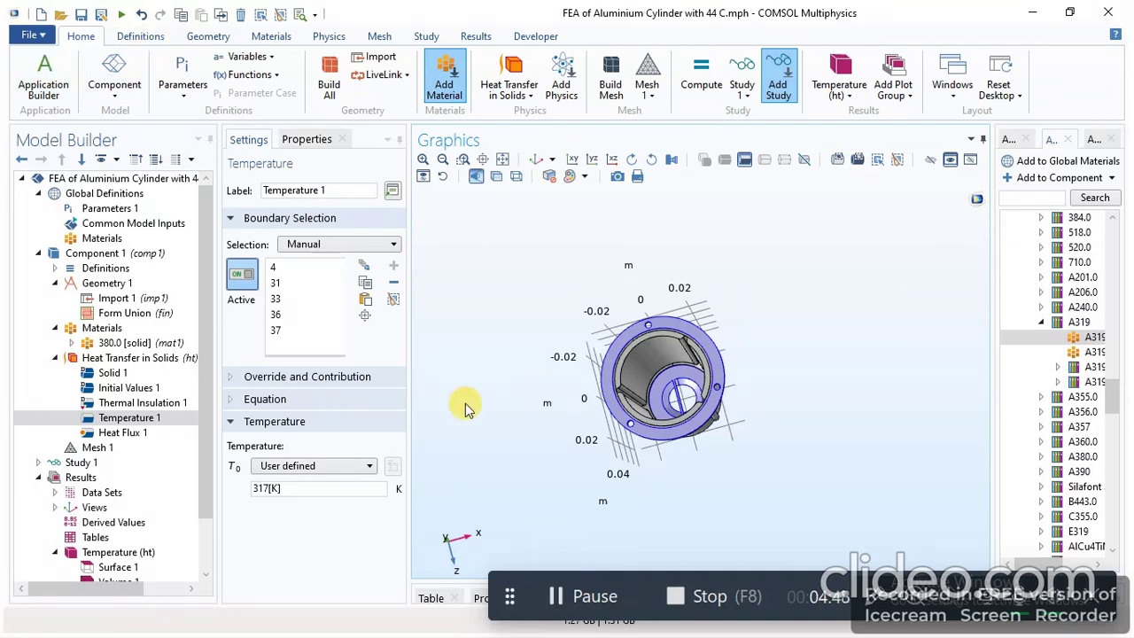
Look through the conditions that can be added to the Heat Transfer in Solids interface, without adding one.
left_click(119, 359)
right_click(119, 359)
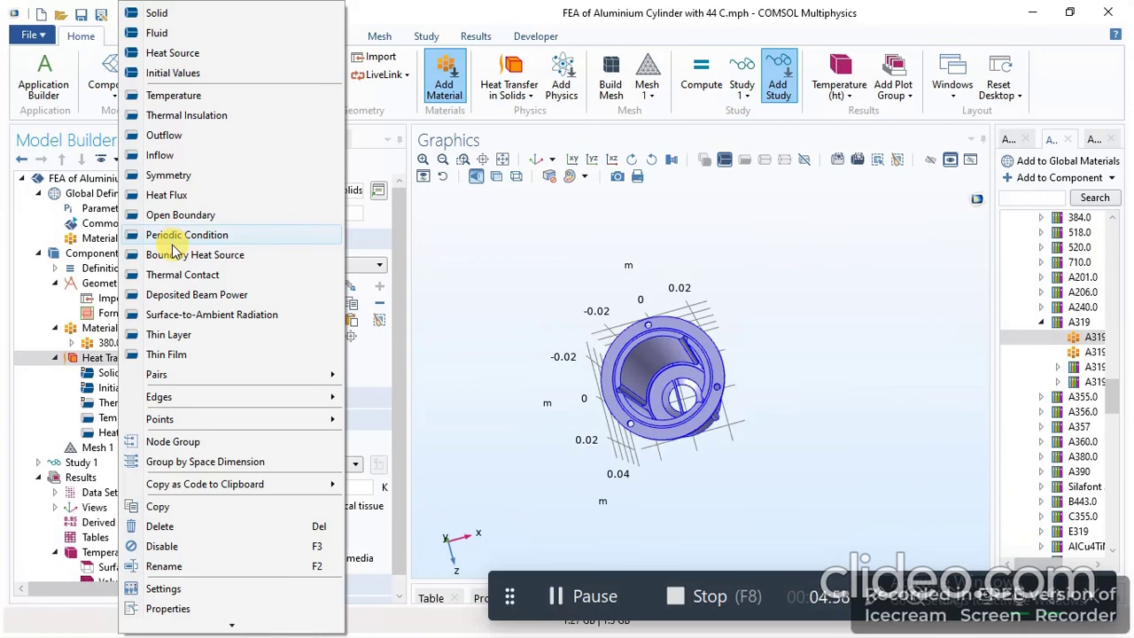
left_click(157, 358)
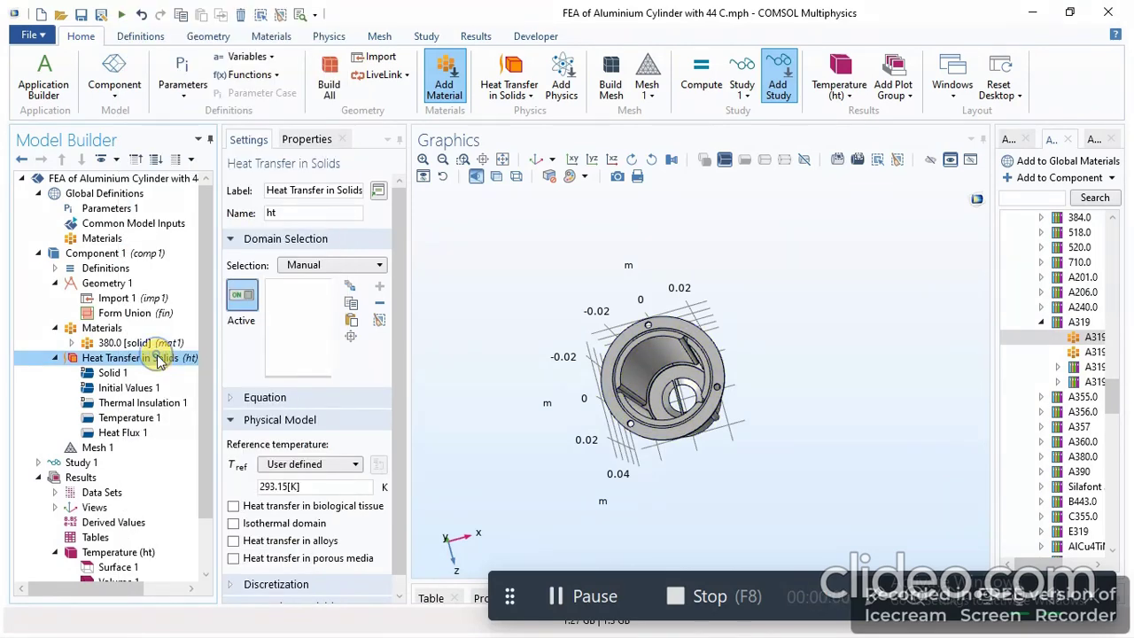
right_click(157, 357)
scroll(235, 31, "up", 2)
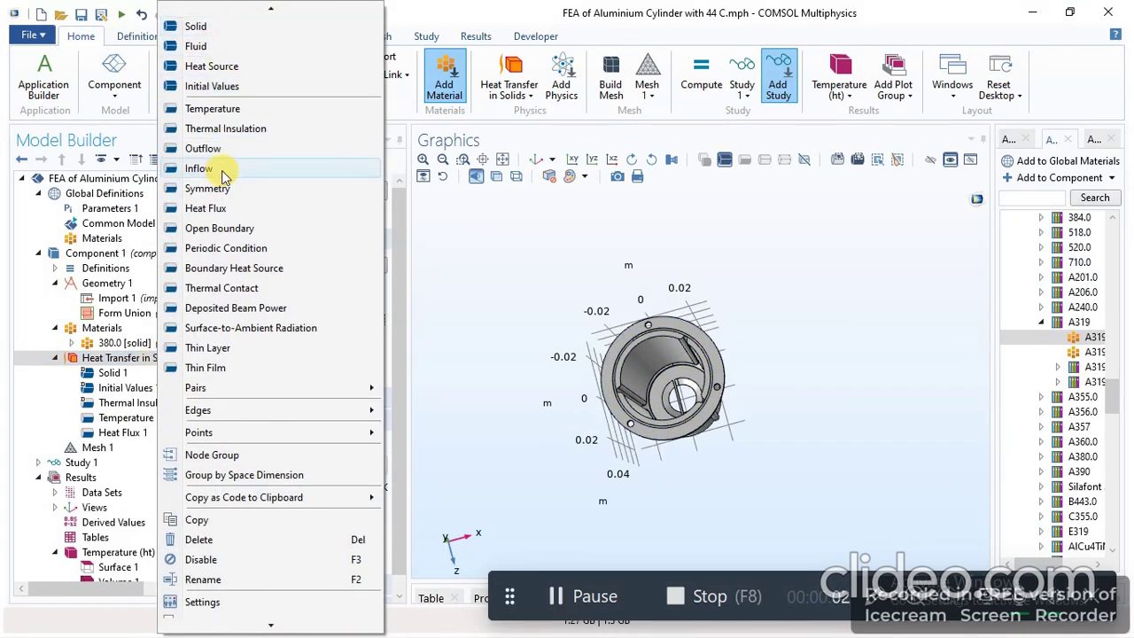
scroll(222, 170, "down", 1)
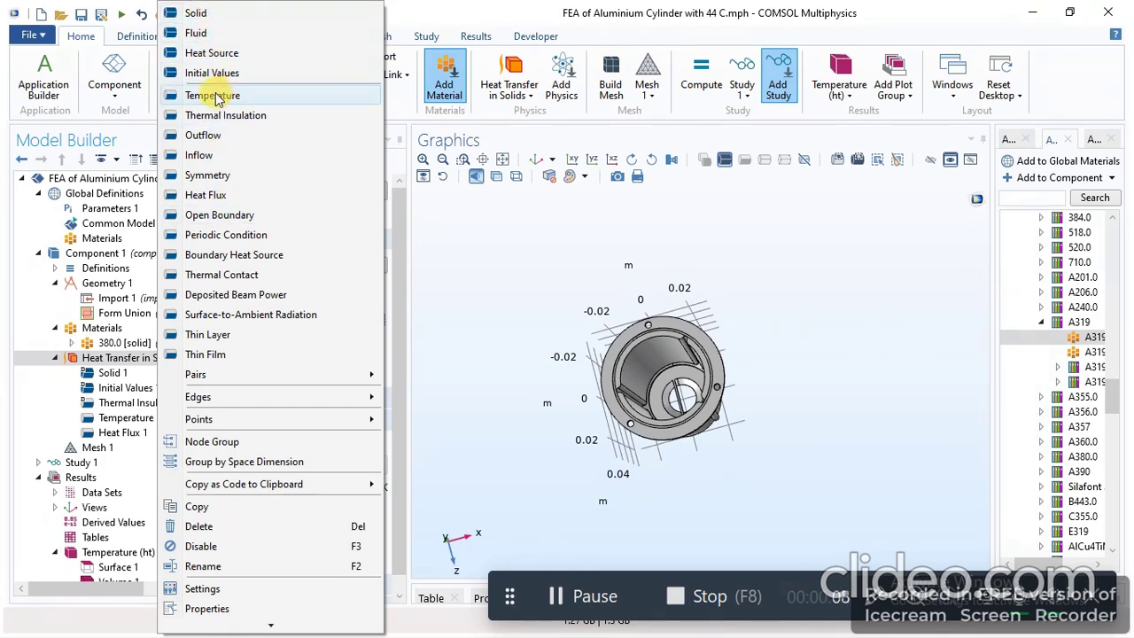
left_click(462, 286)
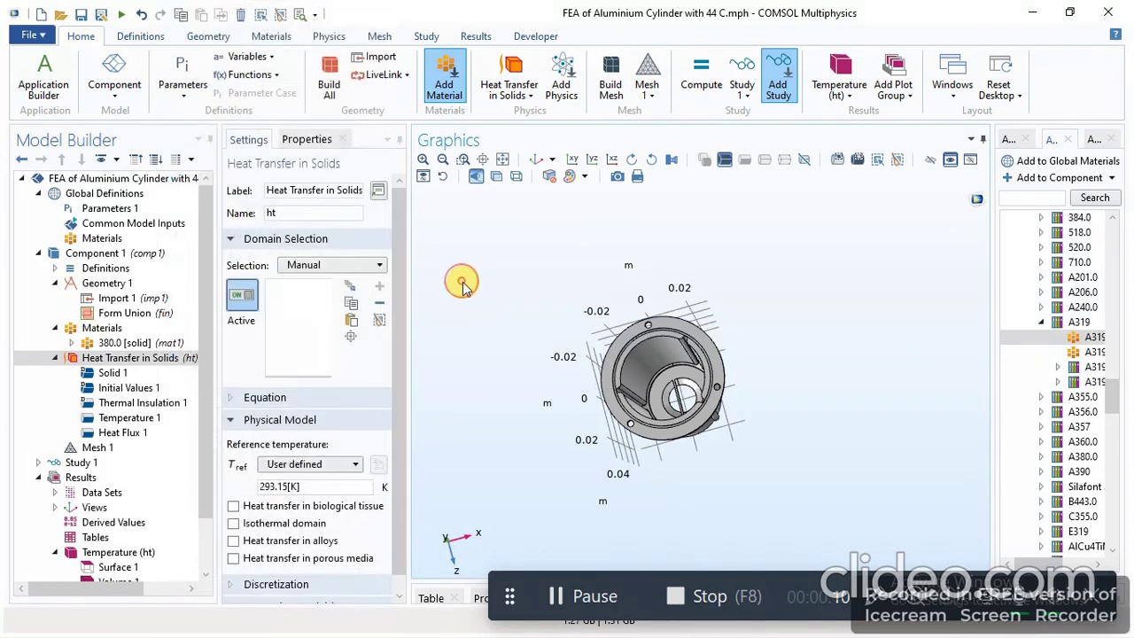
Review the boundary selection and prescribed temperature of Temperature 1 with the settings area widened.
left_click(140, 420)
left_click_drag(408, 397, 479, 390)
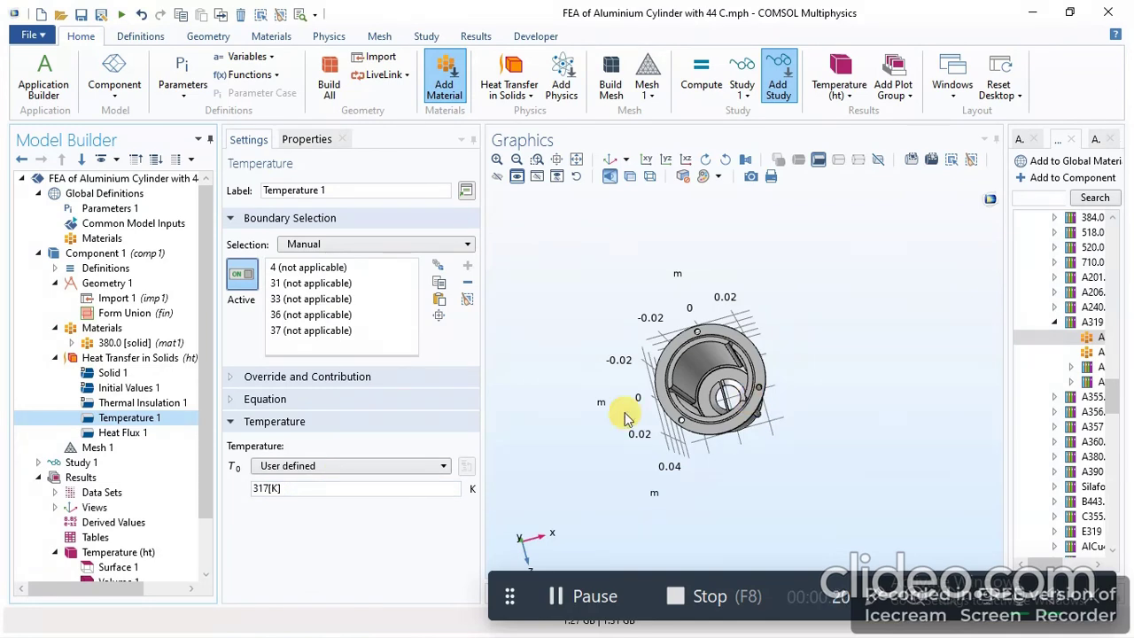
left_click(155, 418)
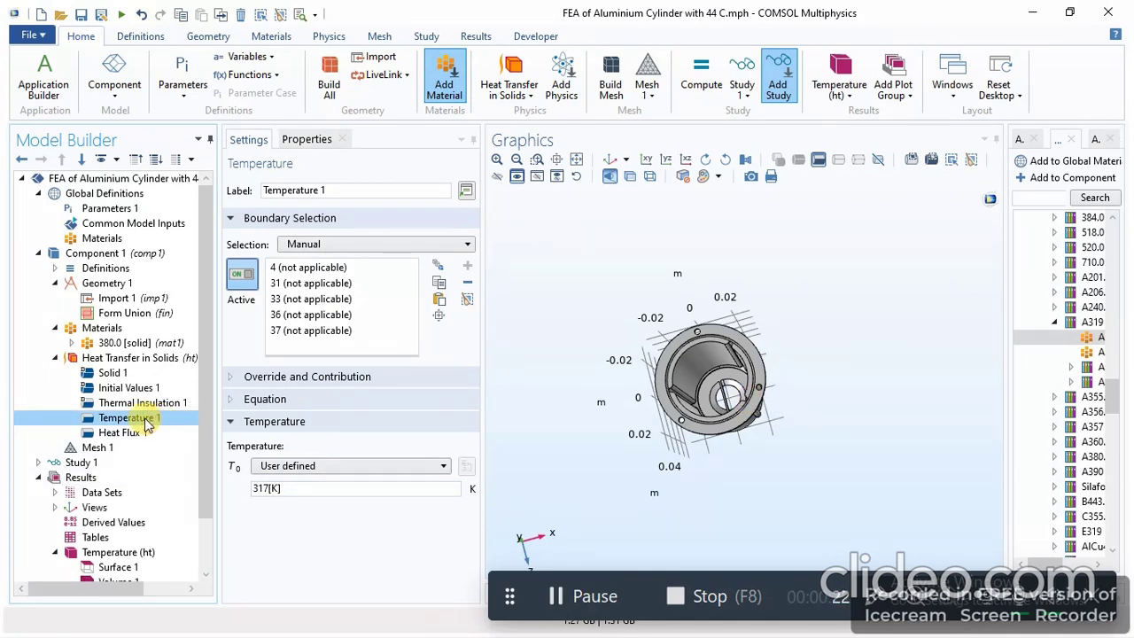
Review the convective settings of Heat Flux 1, including its heat transfer coefficient and external temperature.
left_click(117, 434)
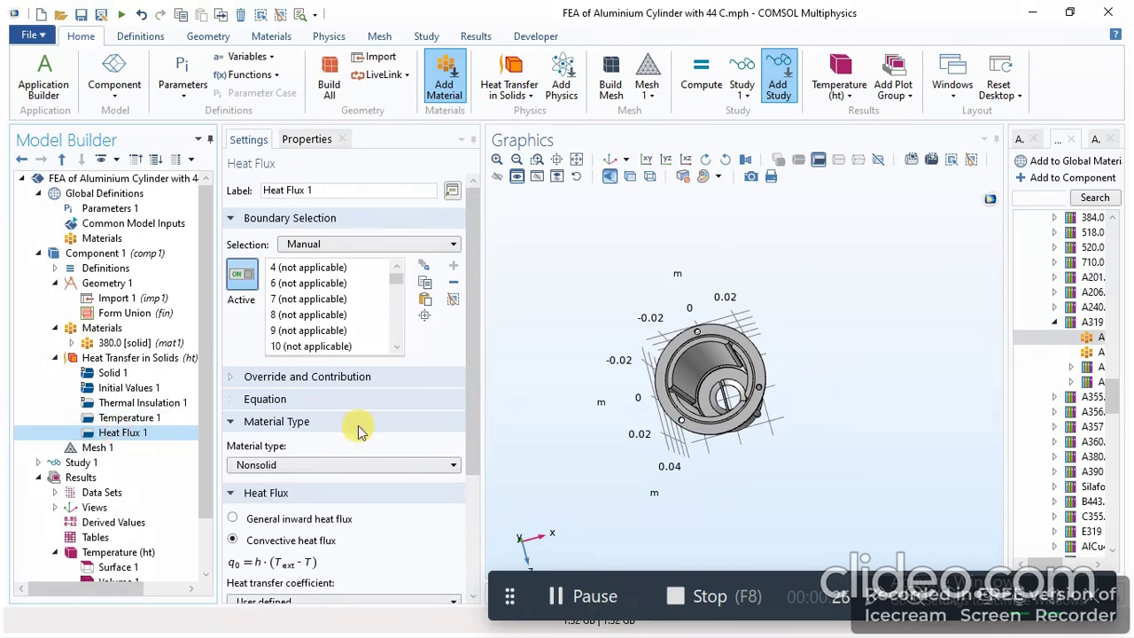
scroll(317, 509, "down", 4)
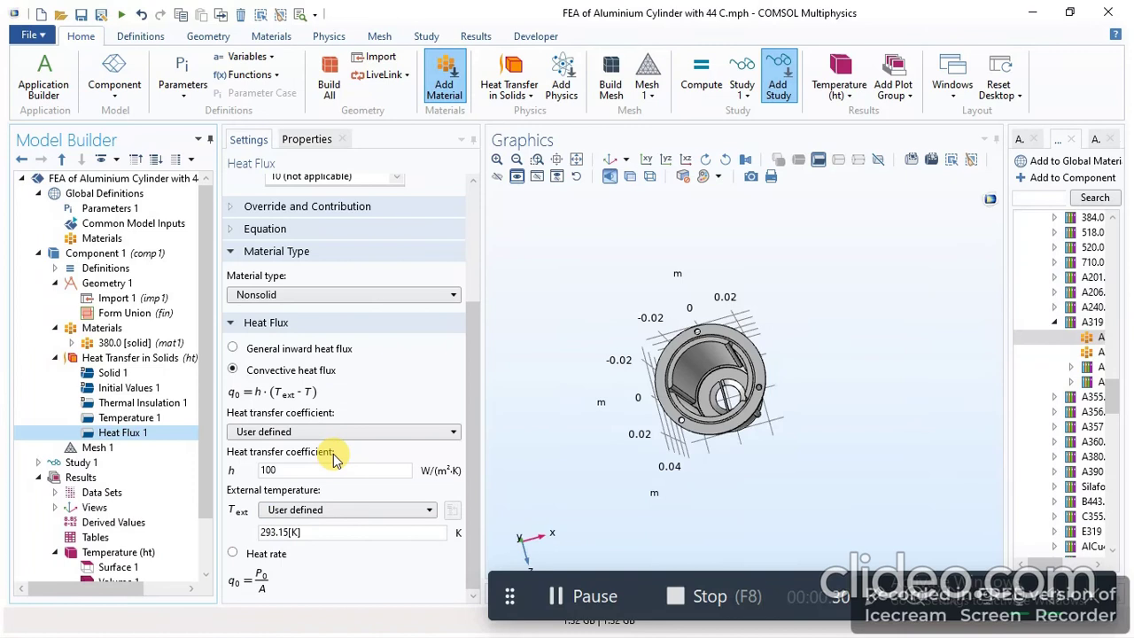
double_click(273, 471)
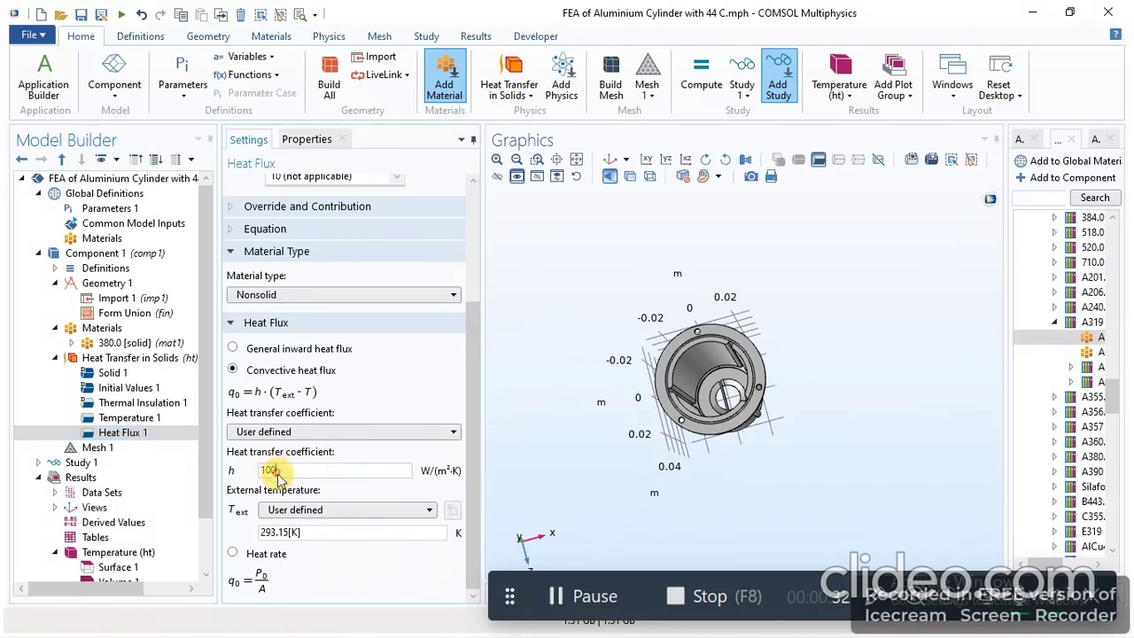
left_click(277, 475)
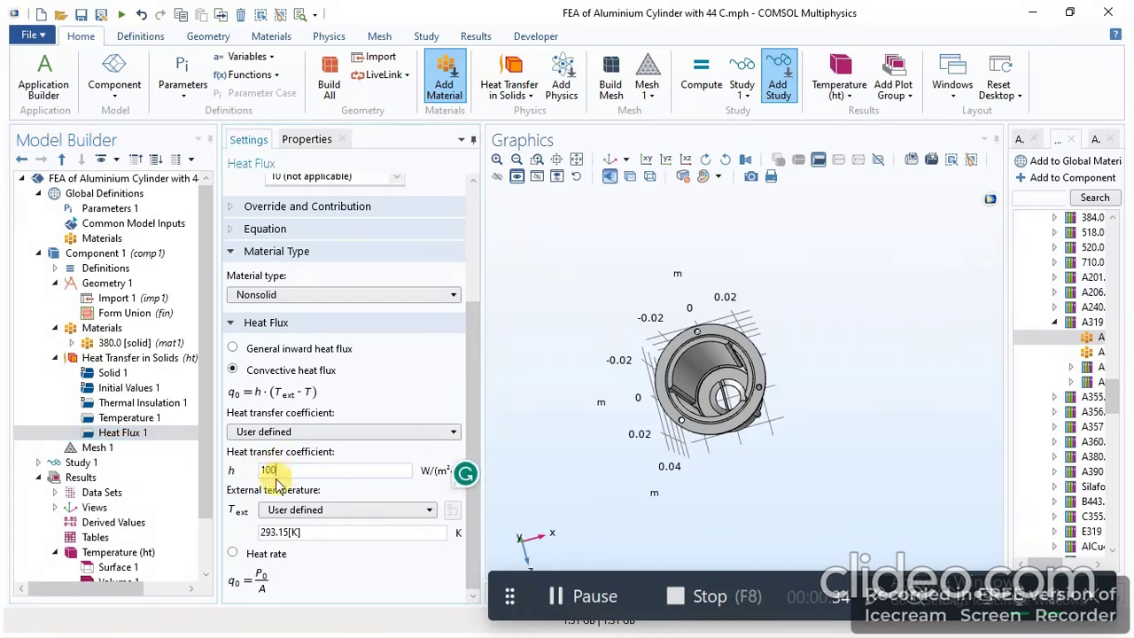
left_click(560, 599)
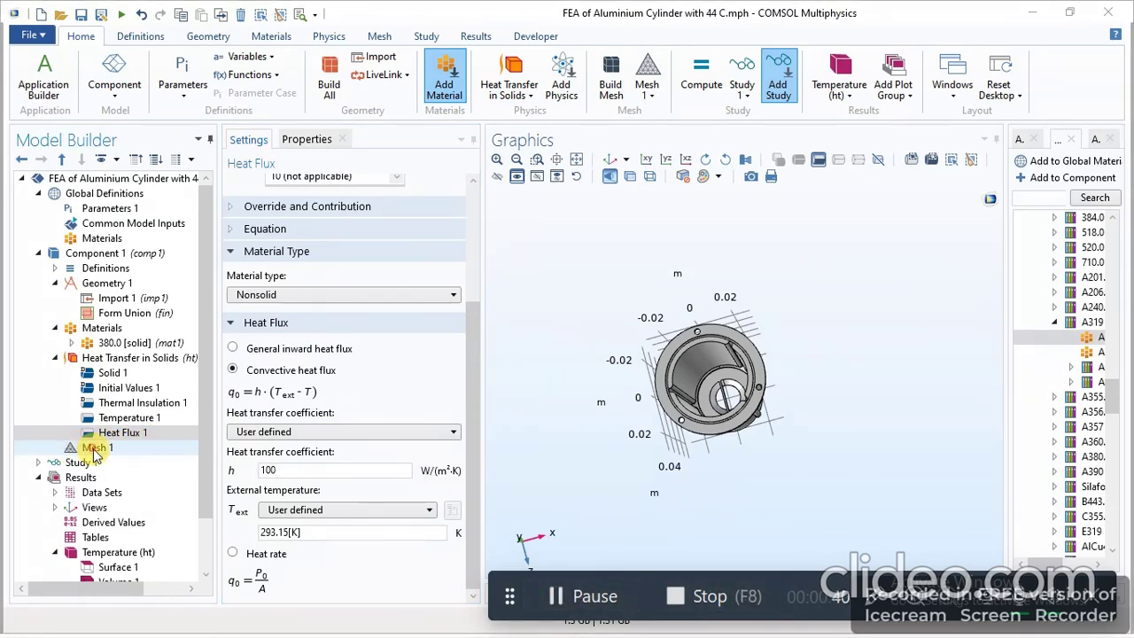
Display Mesh 1 on the cylinder and look through the element sizes offered for the physics-controlled mesh.
left_click(66, 448)
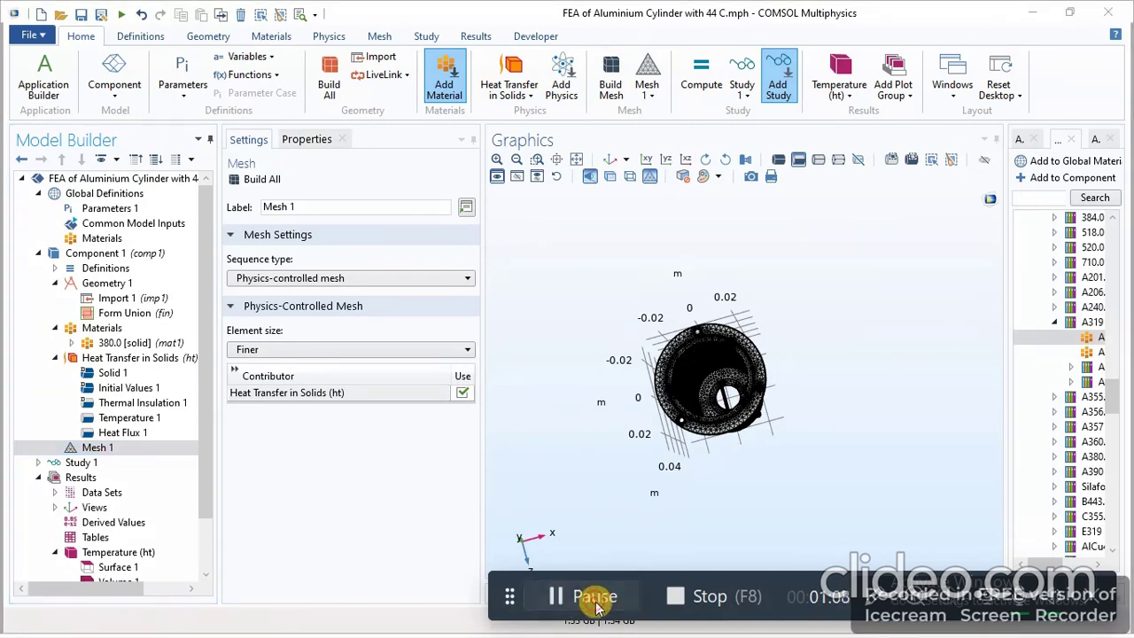
left_click(467, 351)
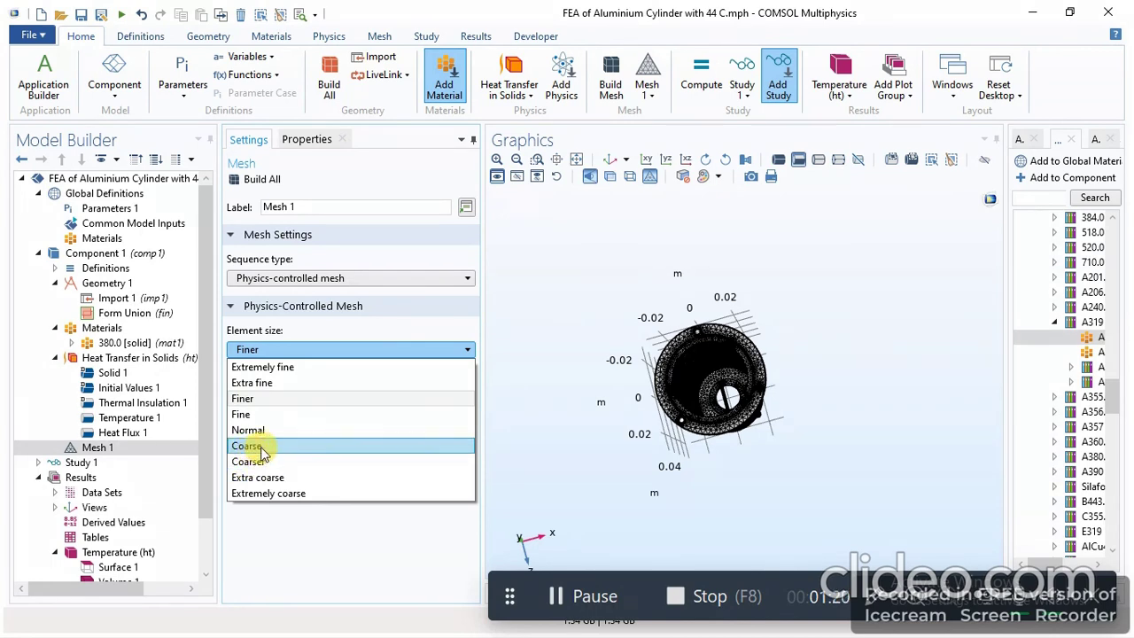
left_click(519, 434)
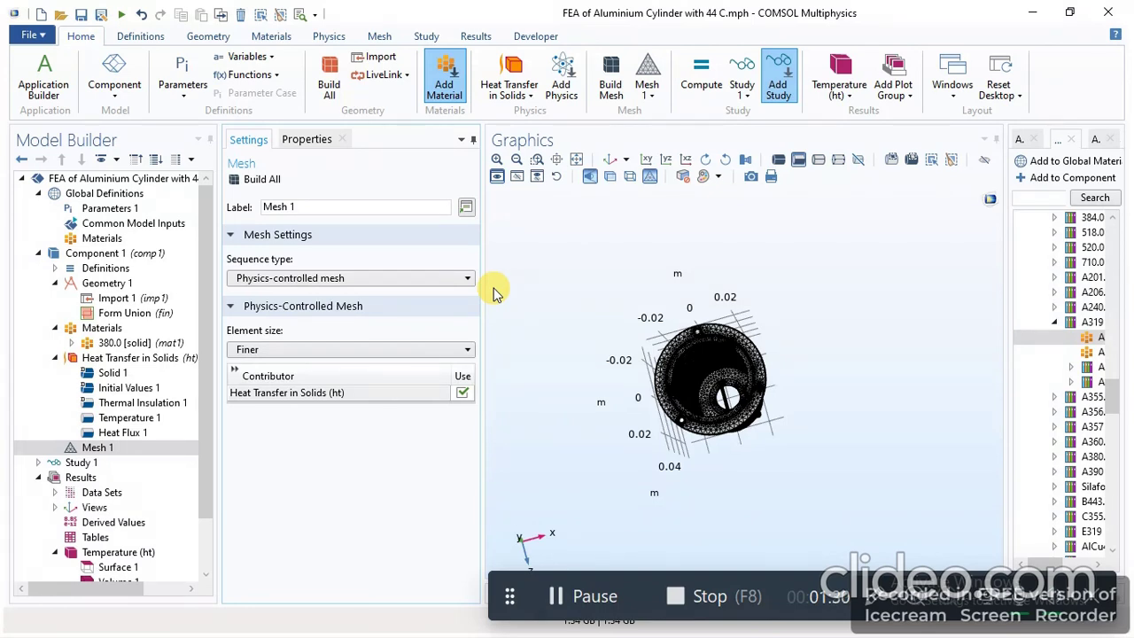
left_click(460, 351)
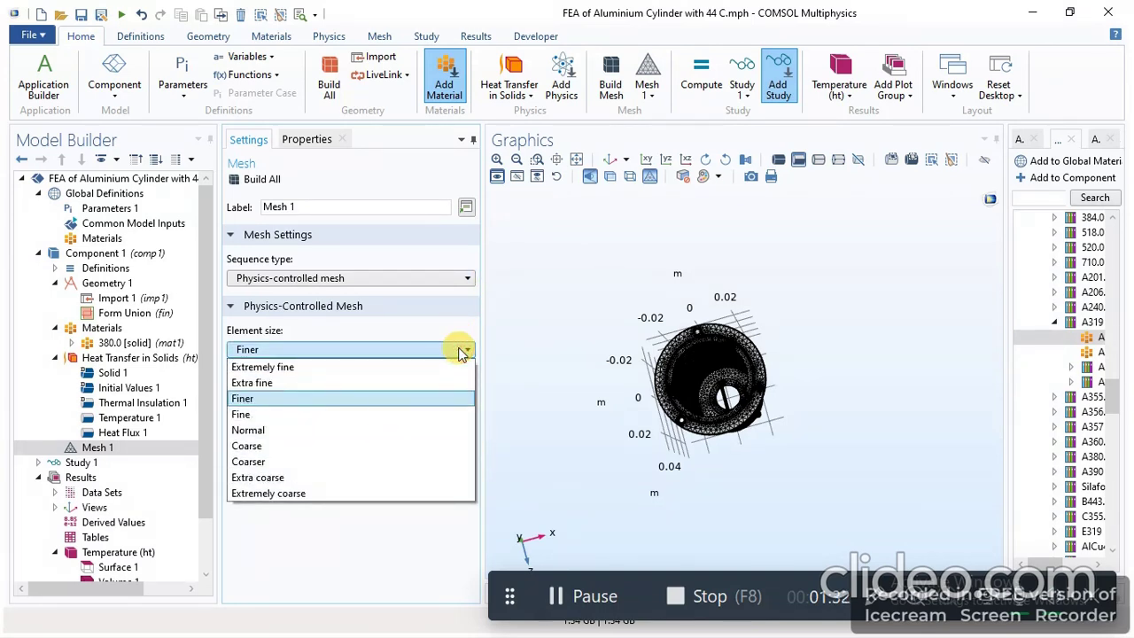
left_click(538, 310)
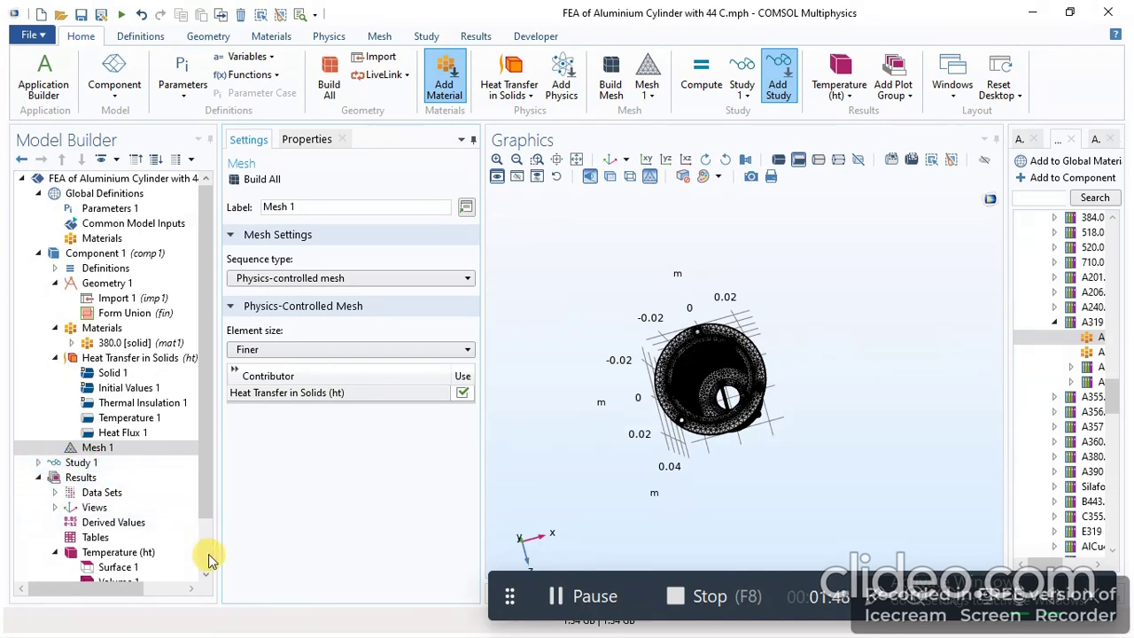
Expand Study 1 and review the settings of its Stationary step.
scroll(210, 557, "down", 2)
left_click(36, 404)
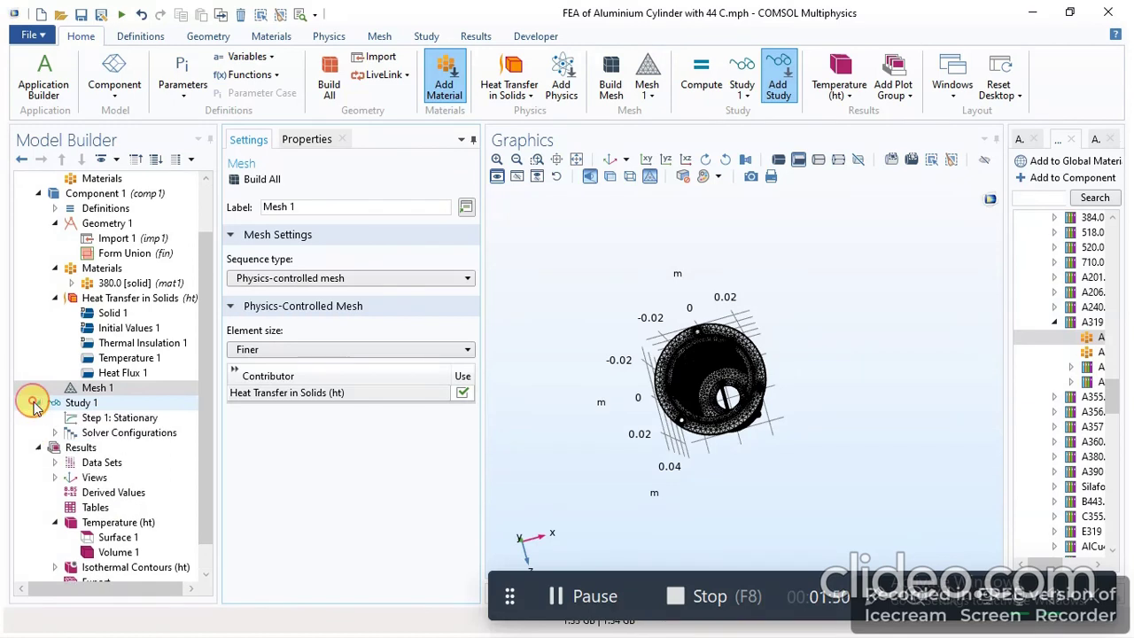
left_click(121, 419)
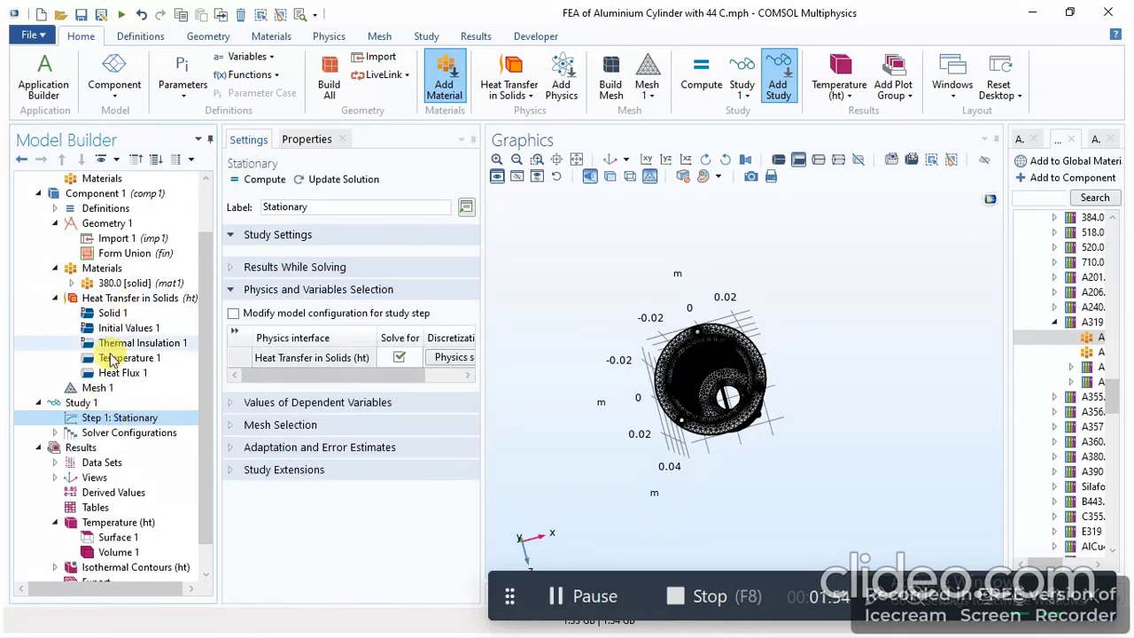
Review the Results settings and the plot group types that can be added, without creating one.
left_click(78, 449)
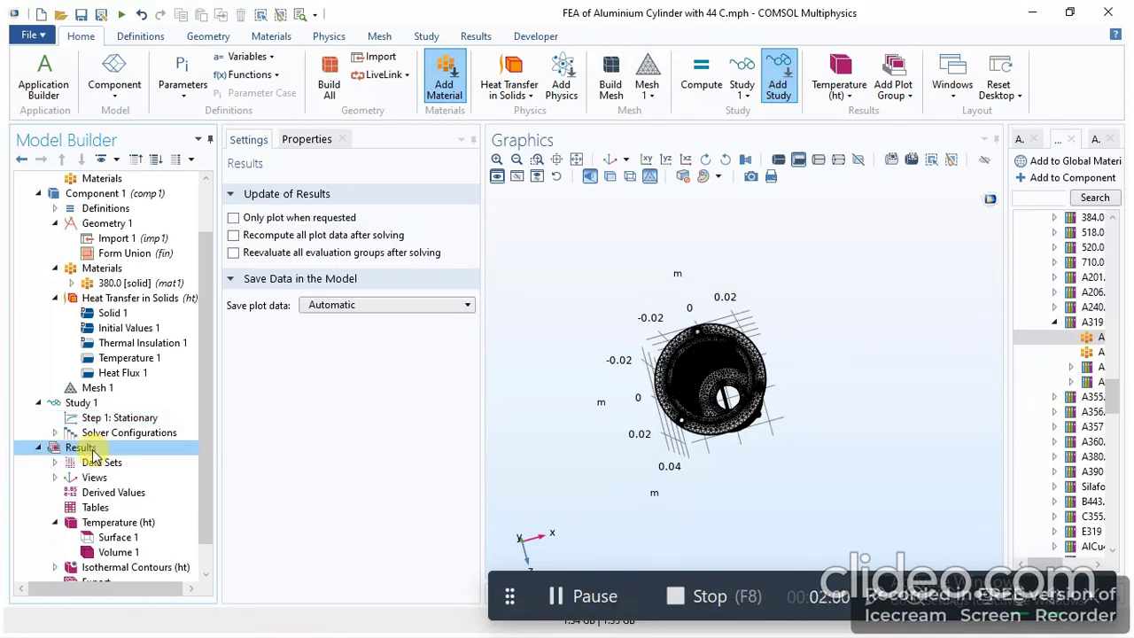
right_click(92, 452)
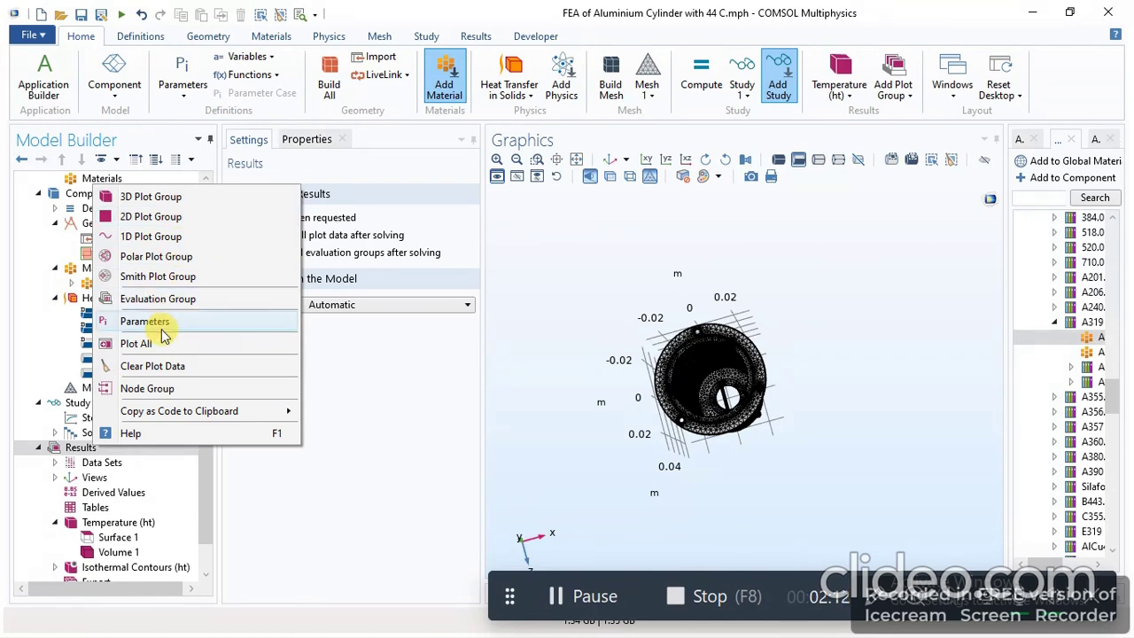
left_click(315, 499)
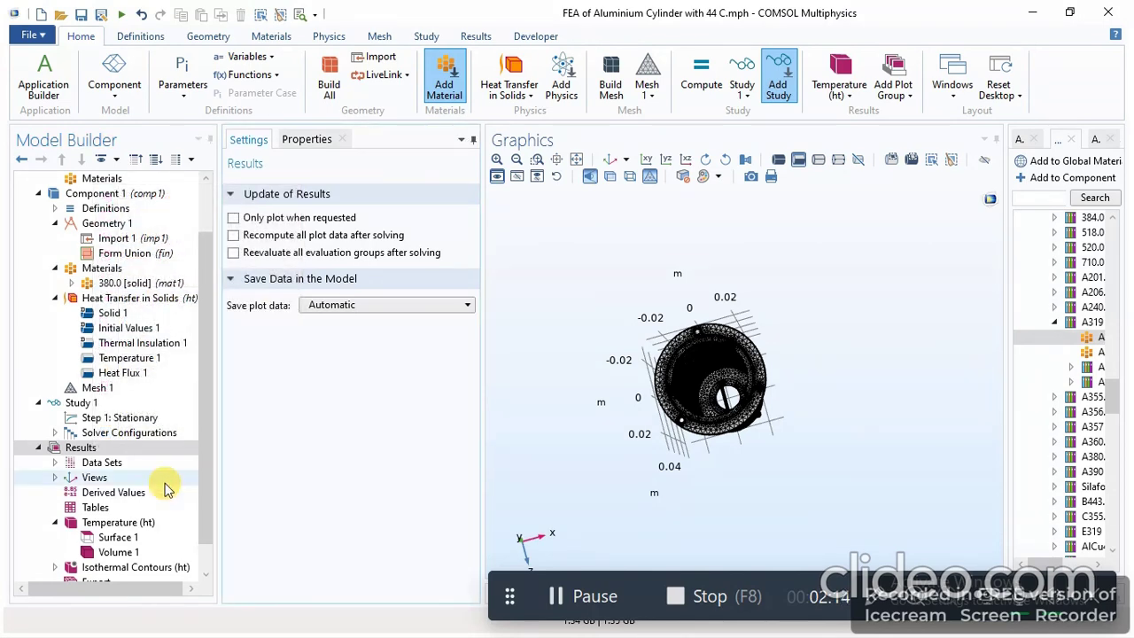
left_click(78, 448)
scroll(73, 450, "down", 1)
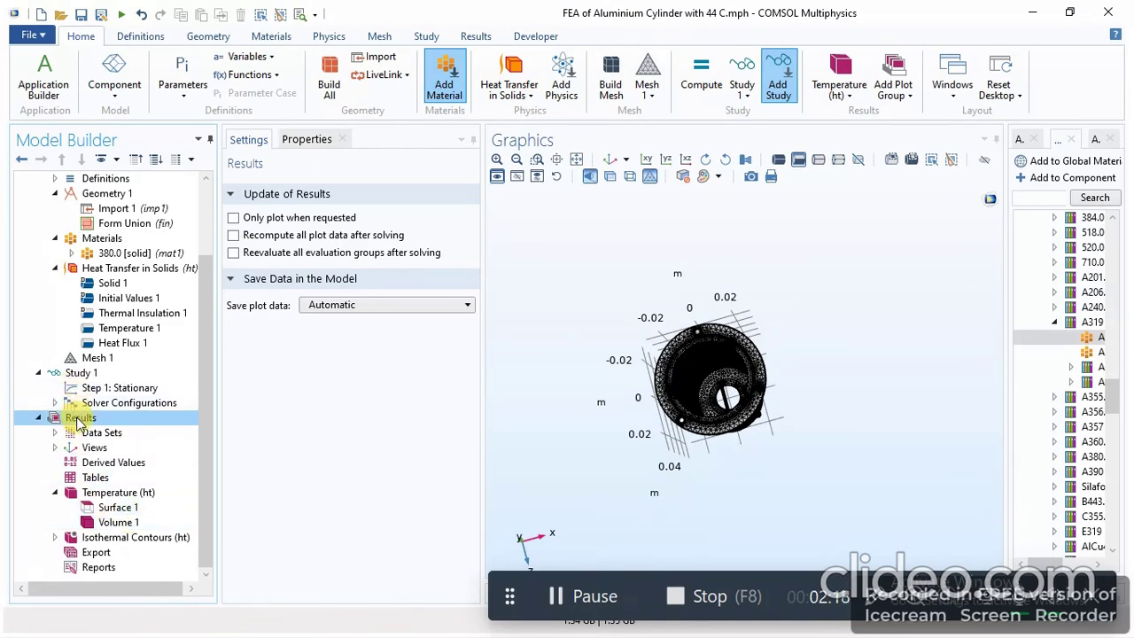
Display the Temperature (ht) plot in an enlarged graphics area and examine the temperature and heat flux along the cylinder's side.
left_click(105, 498)
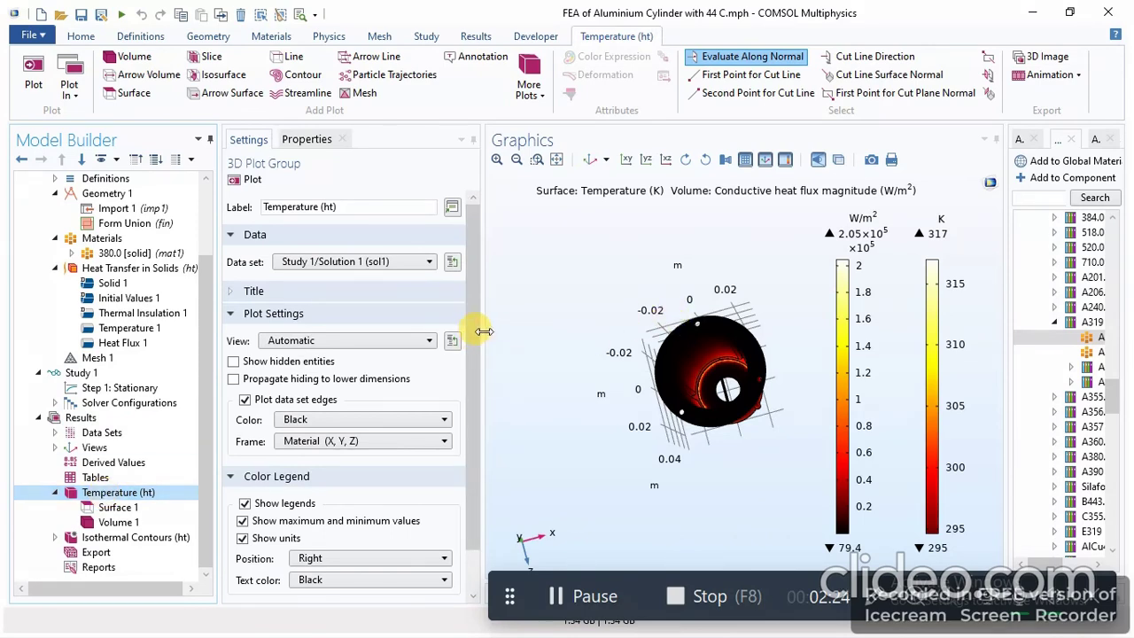
left_click_drag(483, 331, 396, 332)
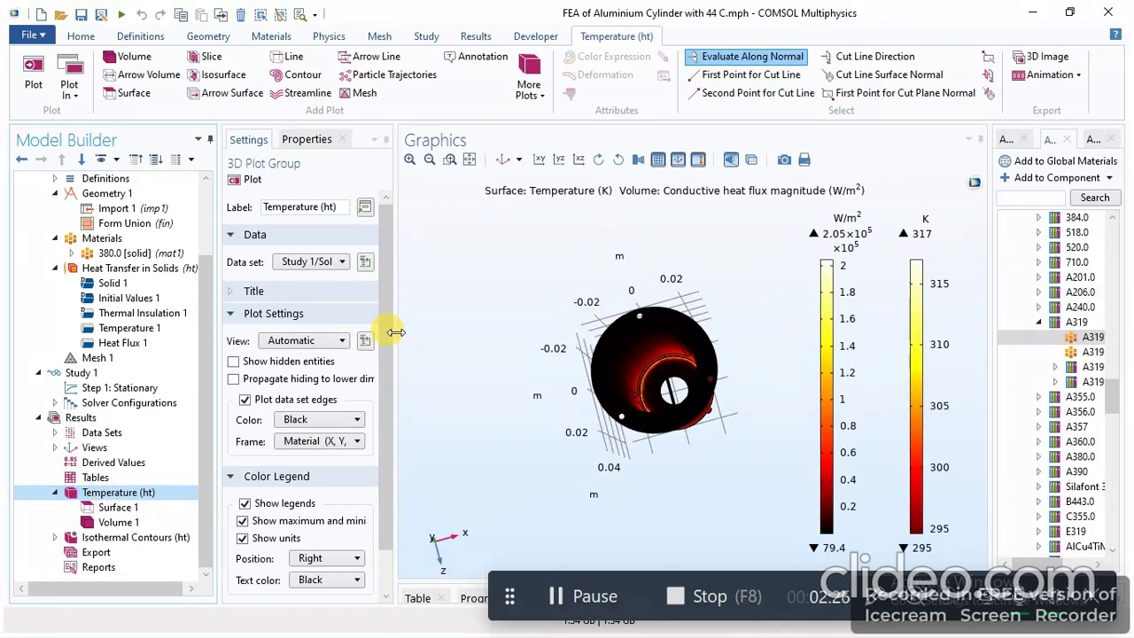
left_click_drag(499, 322, 574, 18)
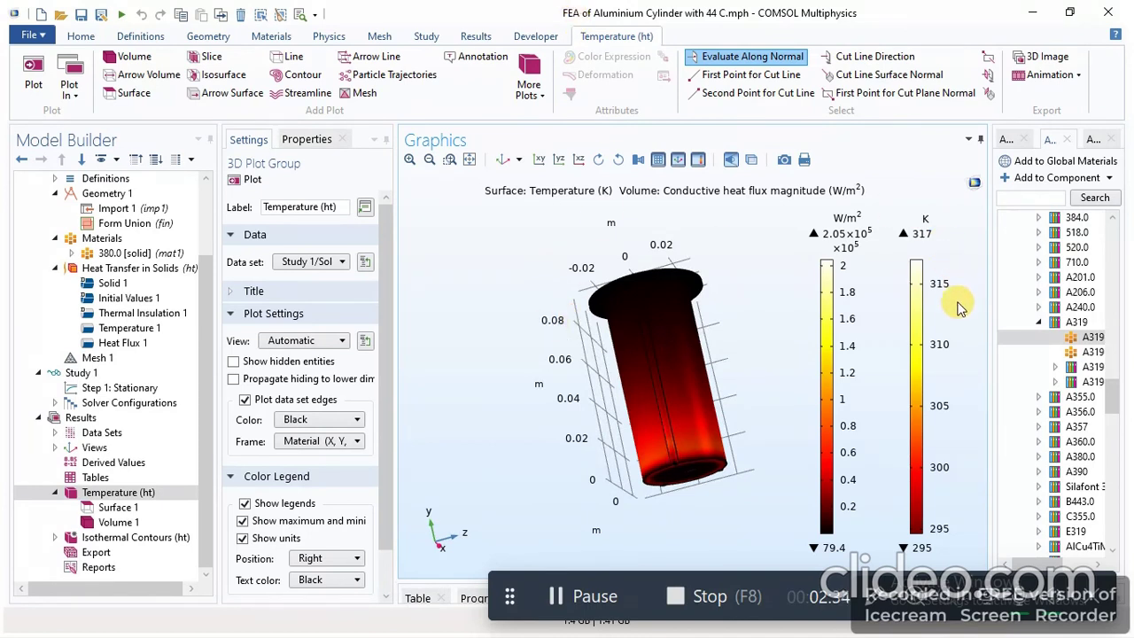
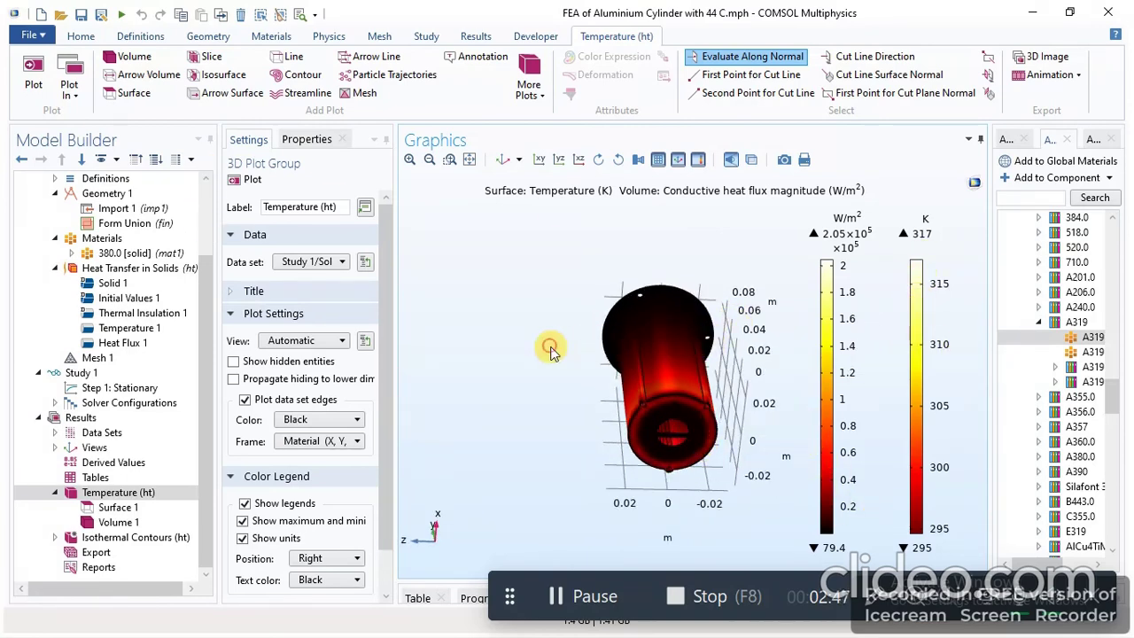
Examine the Temperature (ht) plot of the cylinder from its base, its side and the flanged end.
left_click_drag(552, 346, 654, 291)
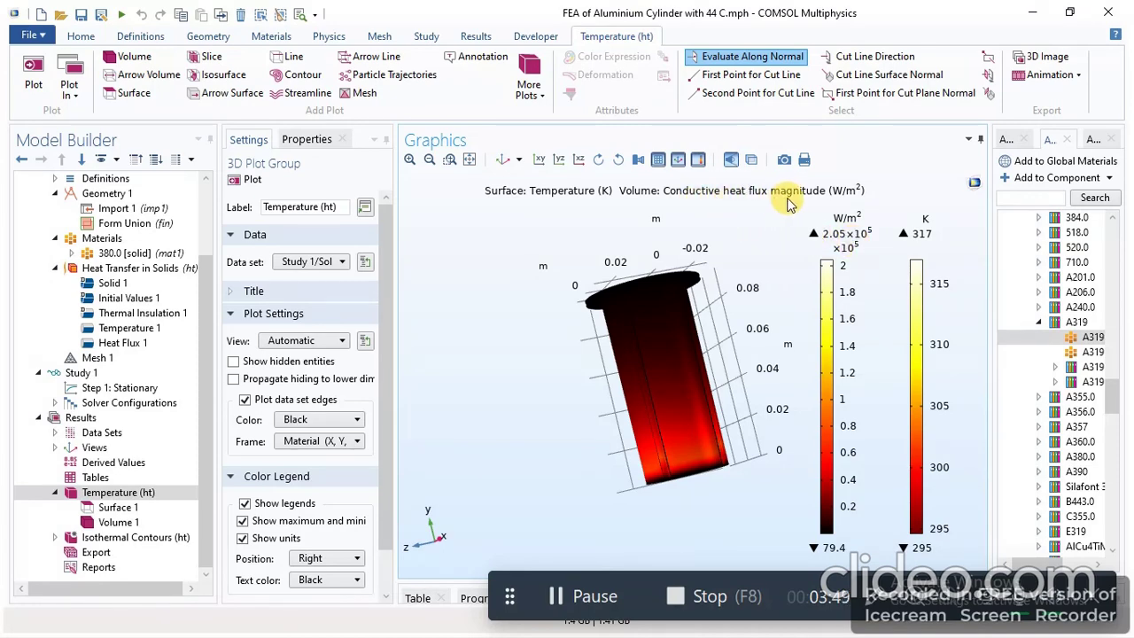
left_click_drag(533, 353, 717, 527)
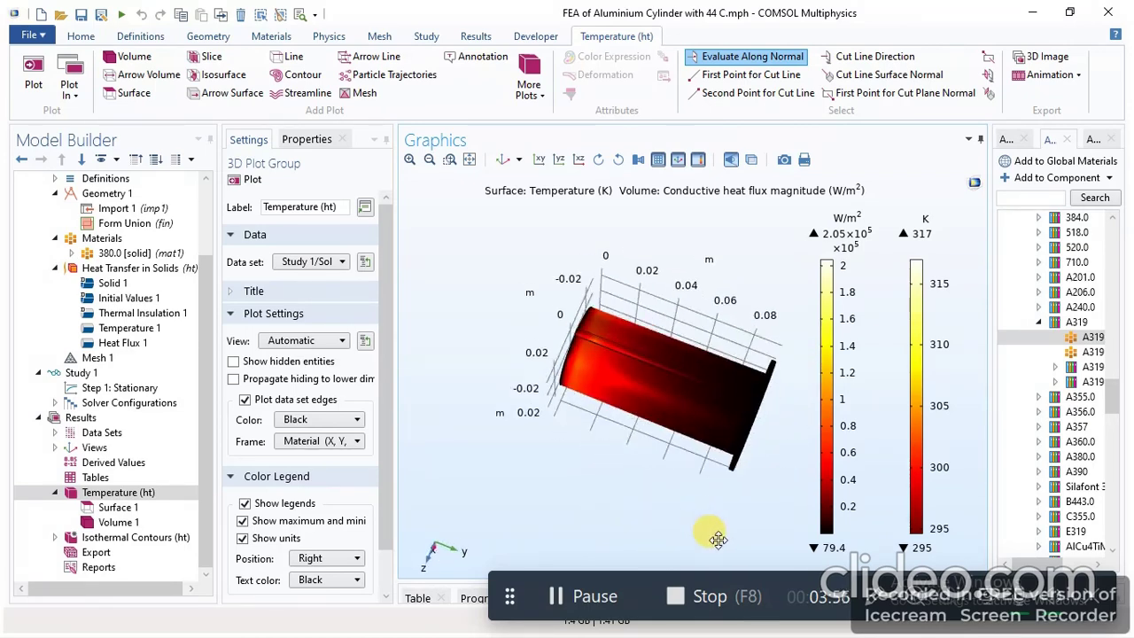
Display the Isothermal Contours (ht) plot and examine the temperature isosurfaces along the cylinder from several angles.
left_click(113, 541)
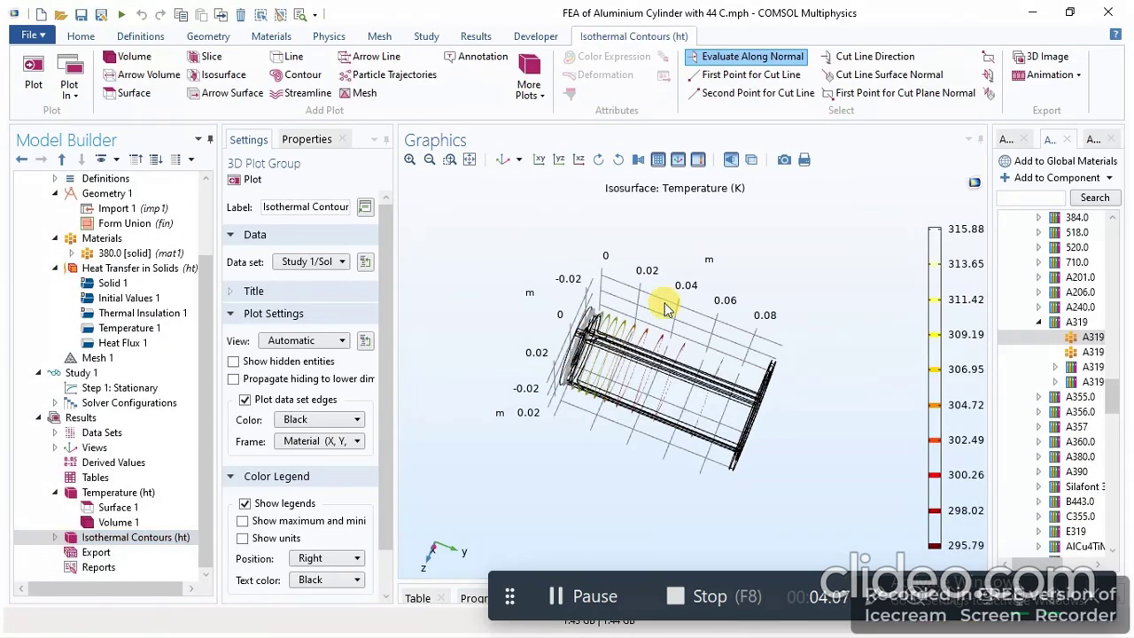
left_click_drag(802, 316, 678, 207)
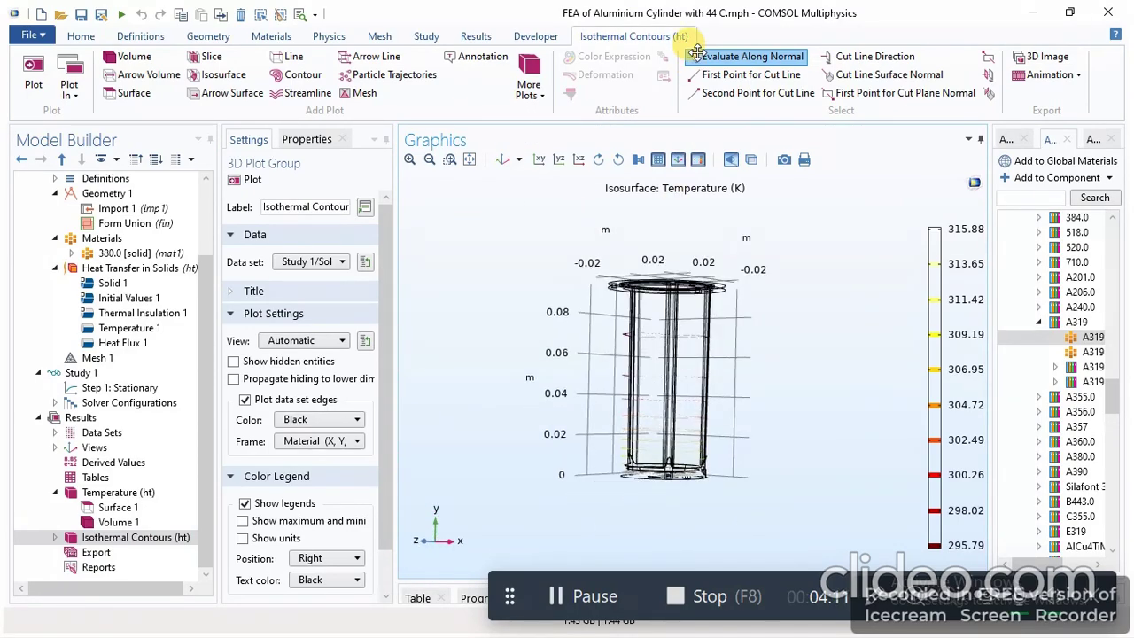
left_click_drag(830, 354, 856, 405)
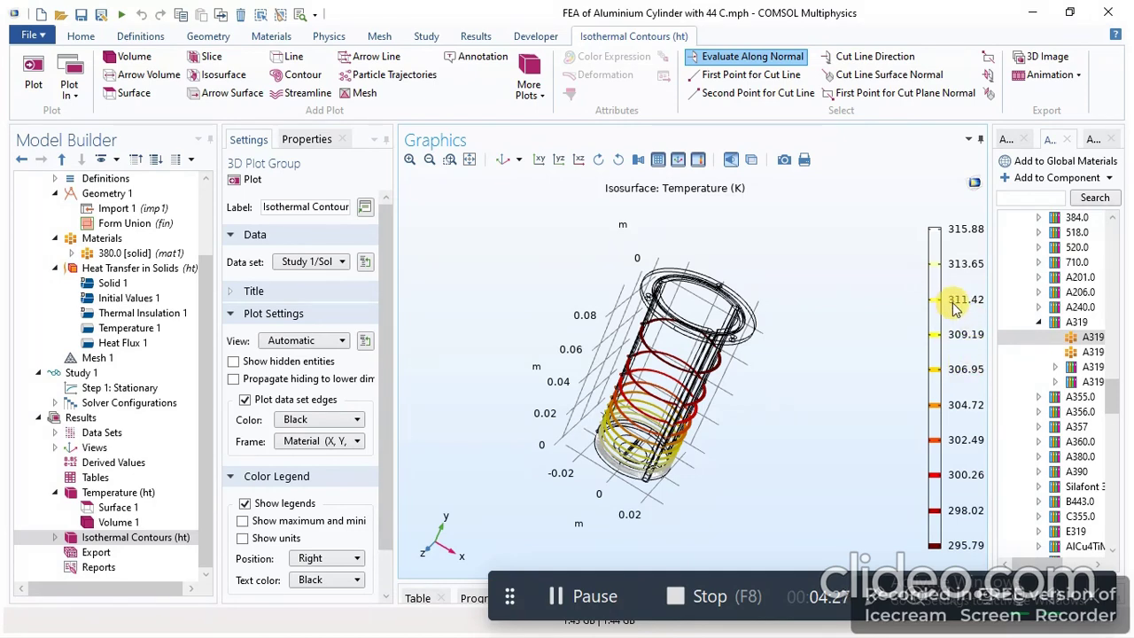
left_click_drag(759, 409, 678, 401)
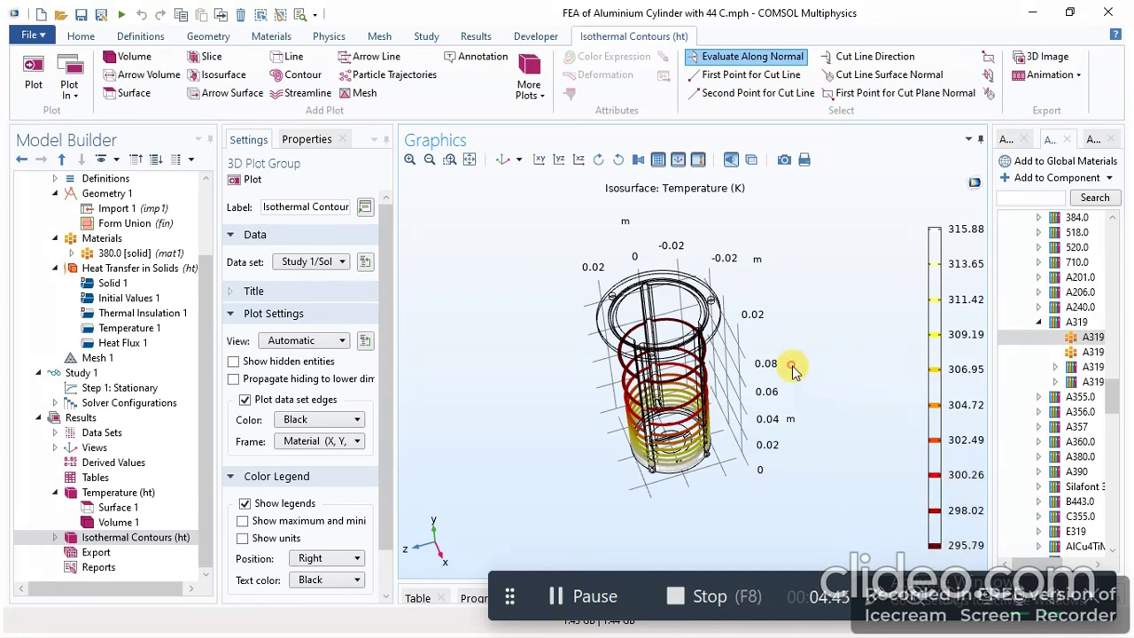
mouse_move(792, 367)
left_mouse_down()
mouse_move(760, 286)
mouse_move(729, 278)
mouse_move(724, 358)
mouse_move(789, 306)
mouse_move(779, 282)
mouse_move(766, 369)
mouse_move(780, 376)
left_mouse_up()
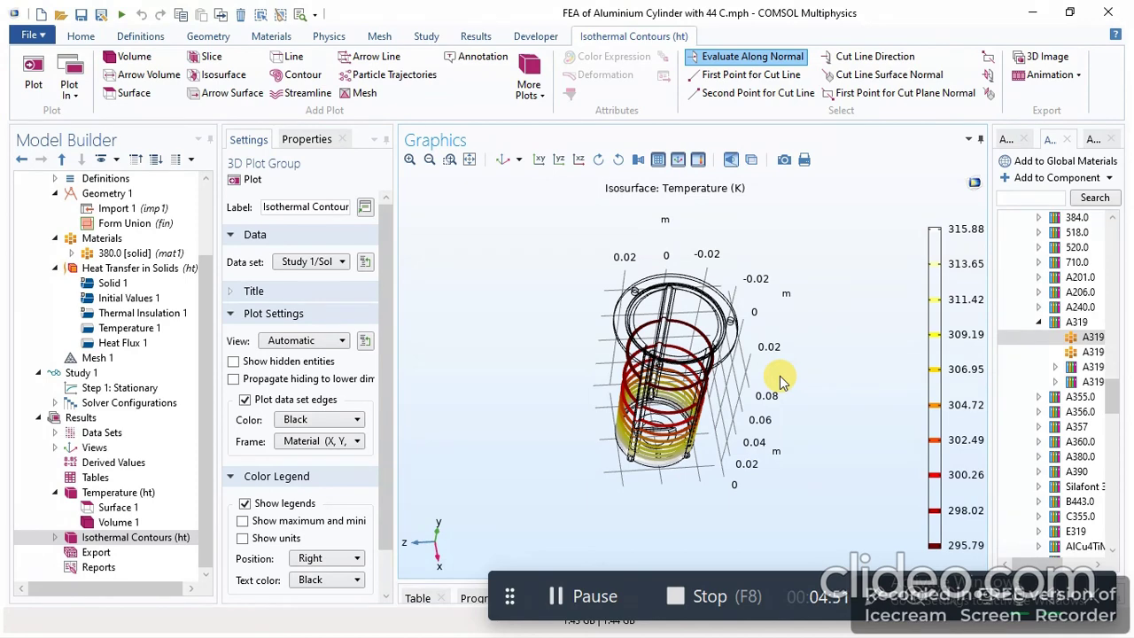
left_click_drag(777, 306, 801, 284)
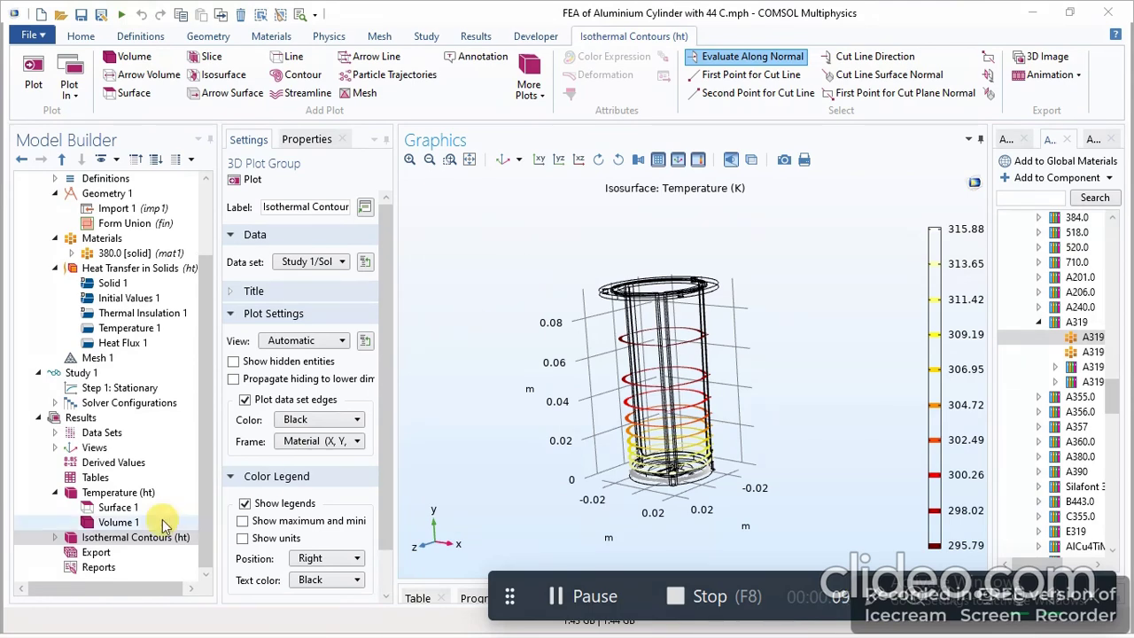
Add a Complete Report to the results and generate it, replacing the current report tree.
left_click(96, 569)
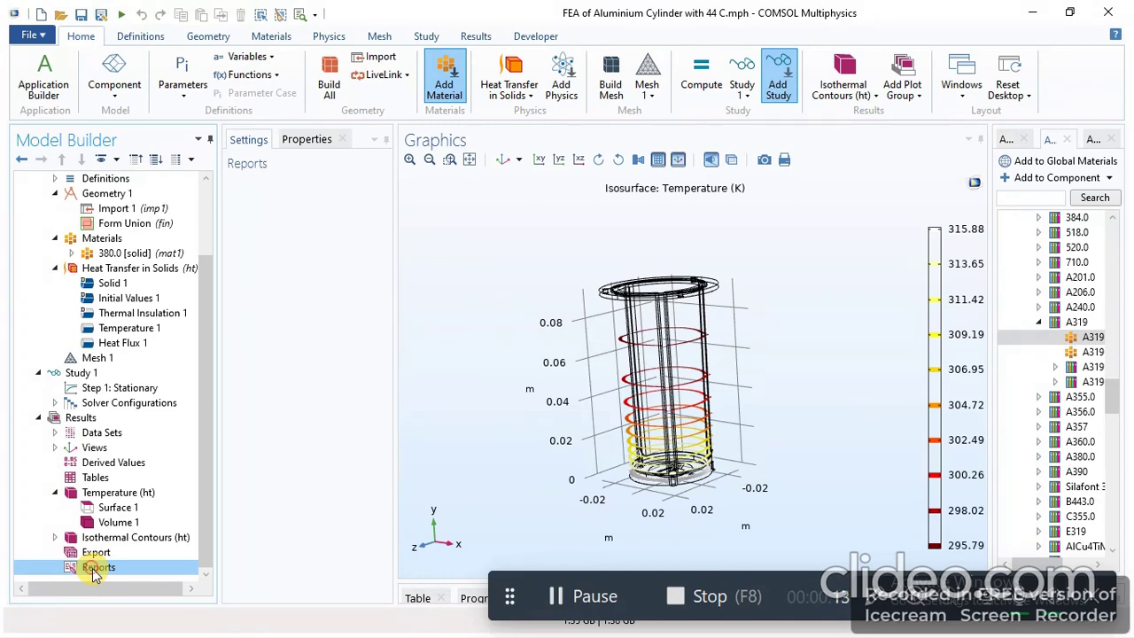
left_click(552, 589)
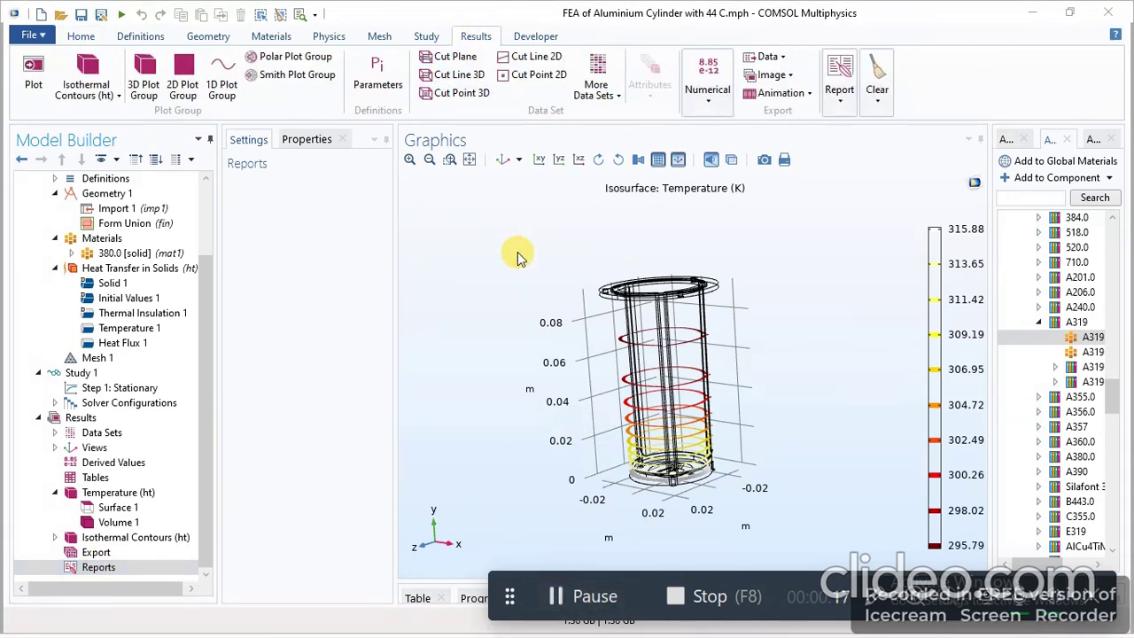
left_click(478, 39)
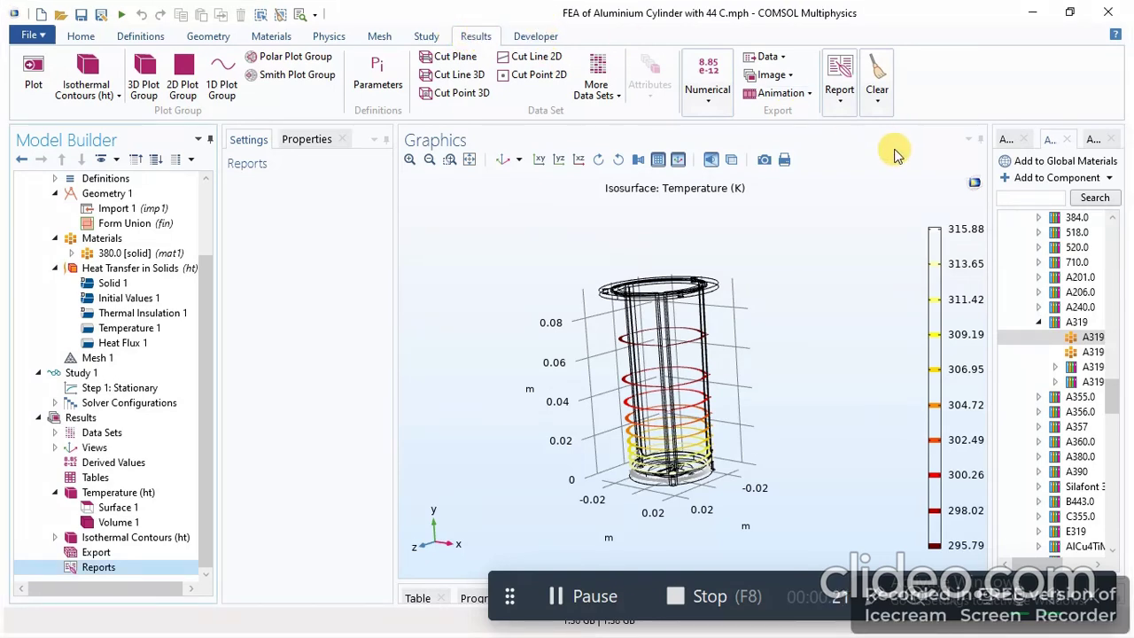
left_click(840, 88)
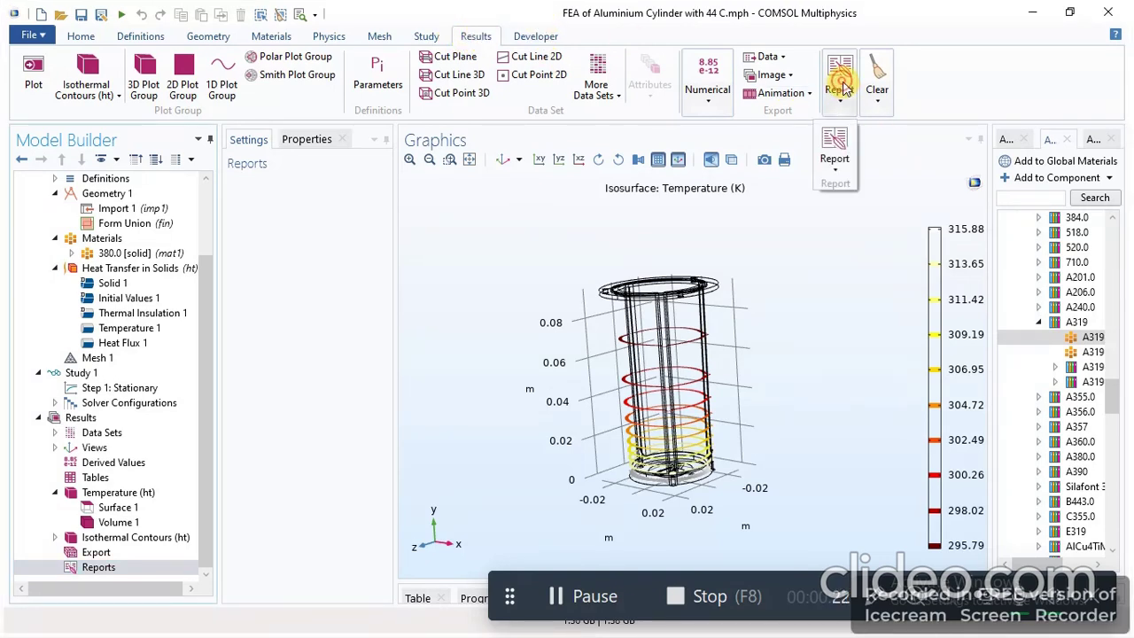
left_click(833, 168)
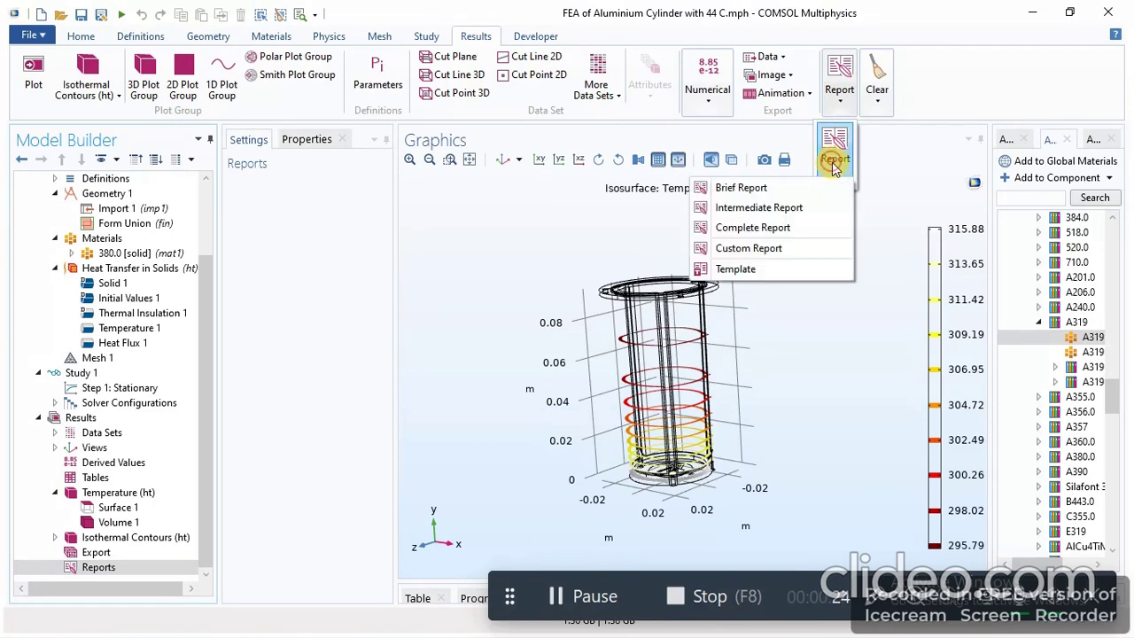
left_click(764, 229)
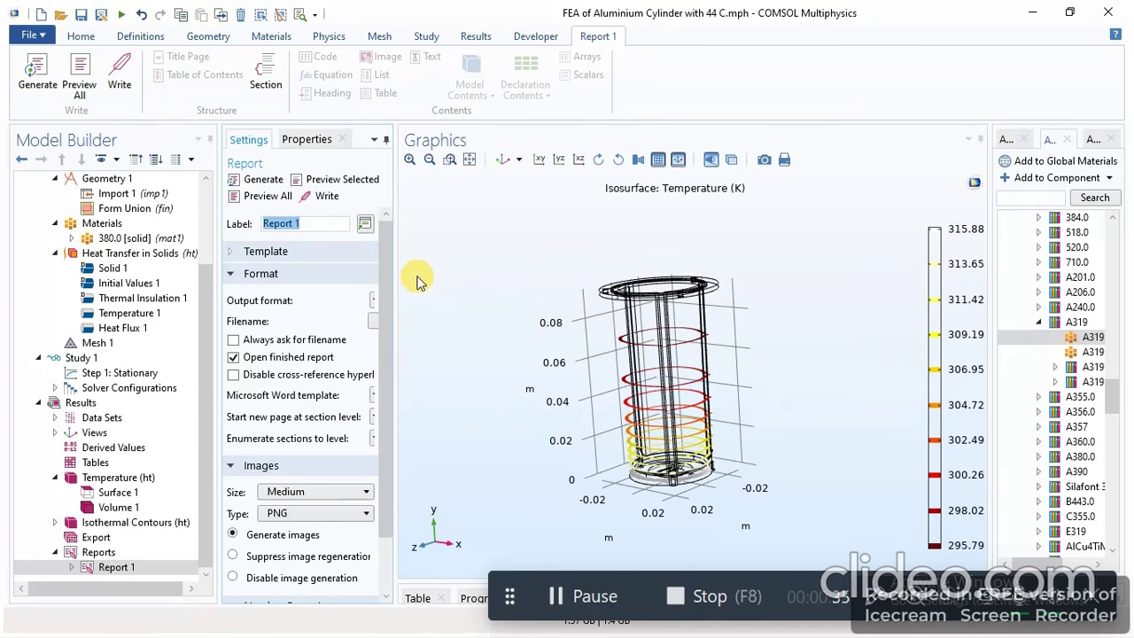
left_click(258, 181)
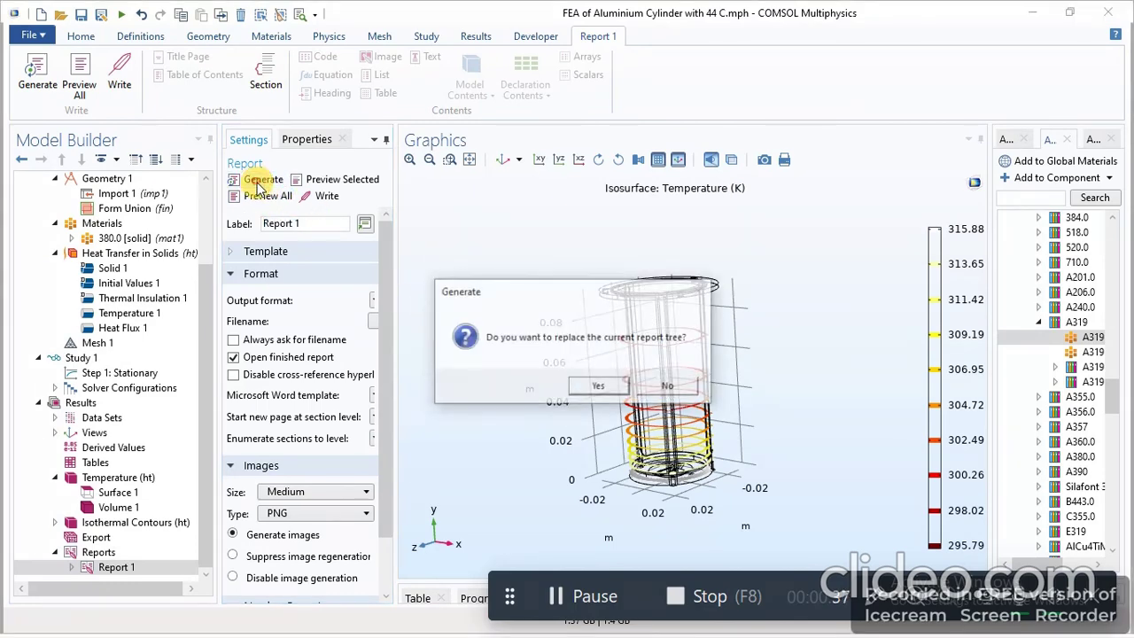
left_click(611, 388)
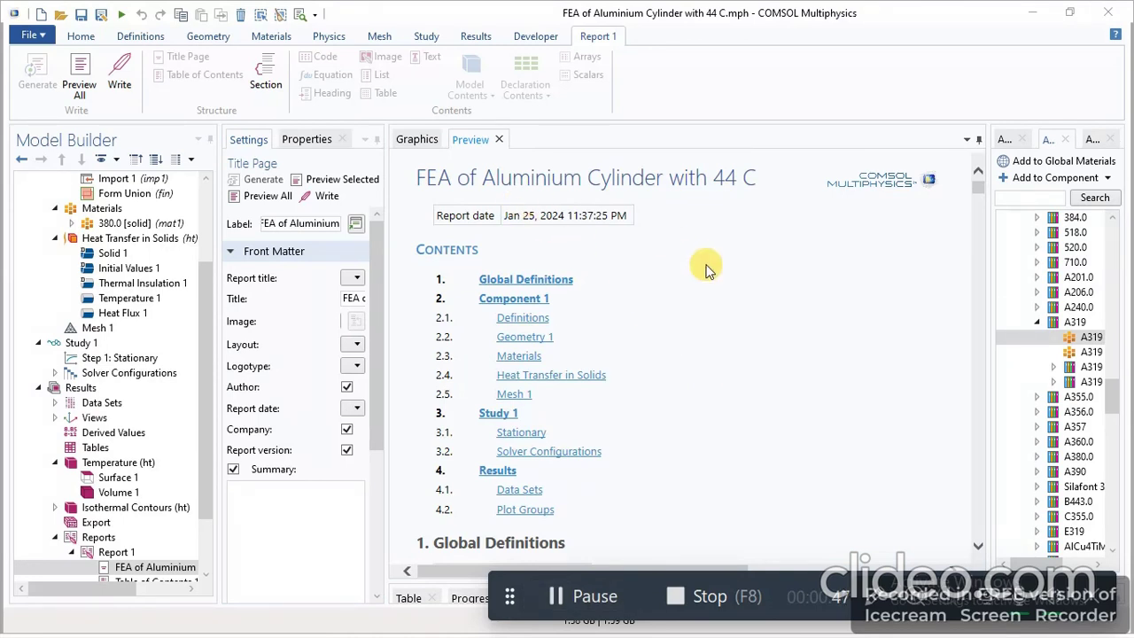
Read the report preview from the table of contents through Global Definitions, Component 1 and the Geometry 1 statistics.
scroll(716, 381, "down", 1)
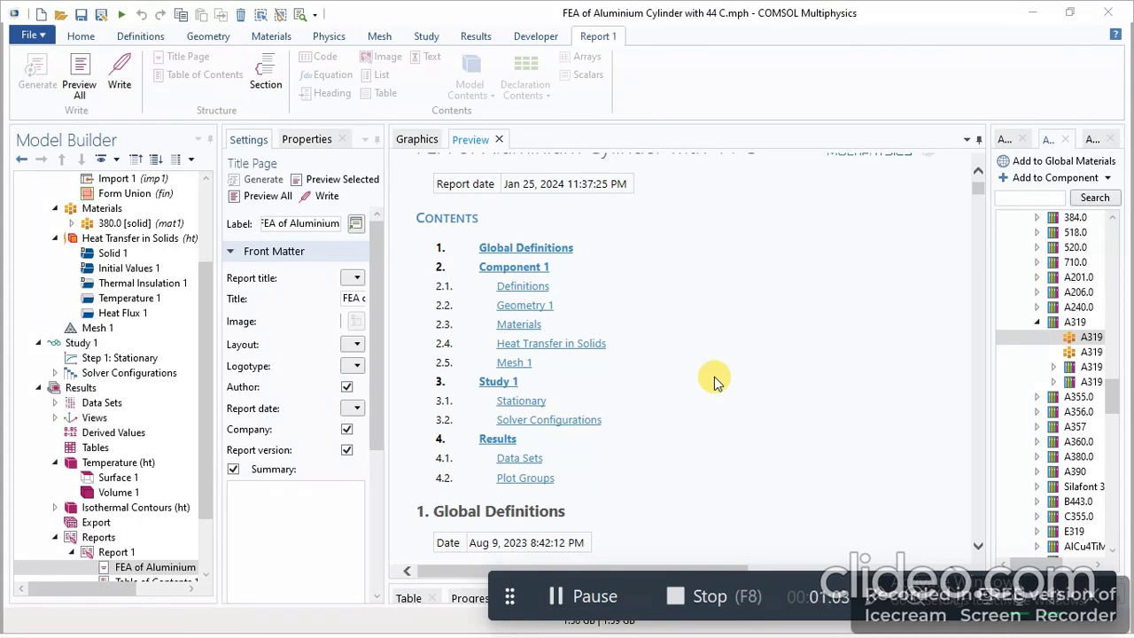
scroll(716, 381, "down", 6)
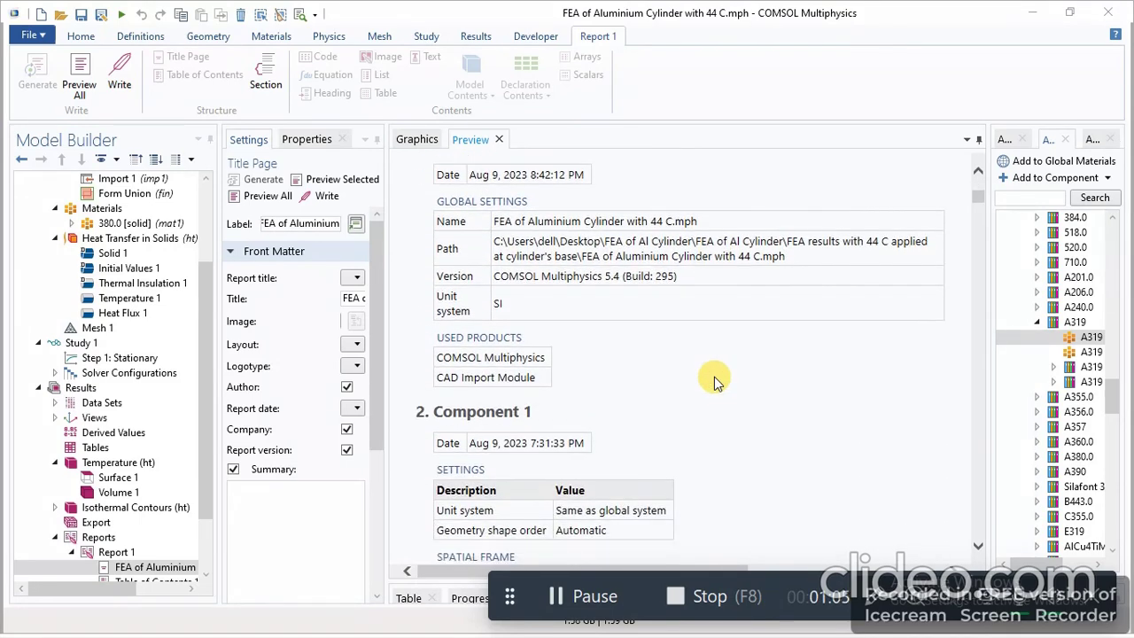
scroll(716, 381, "down", 6)
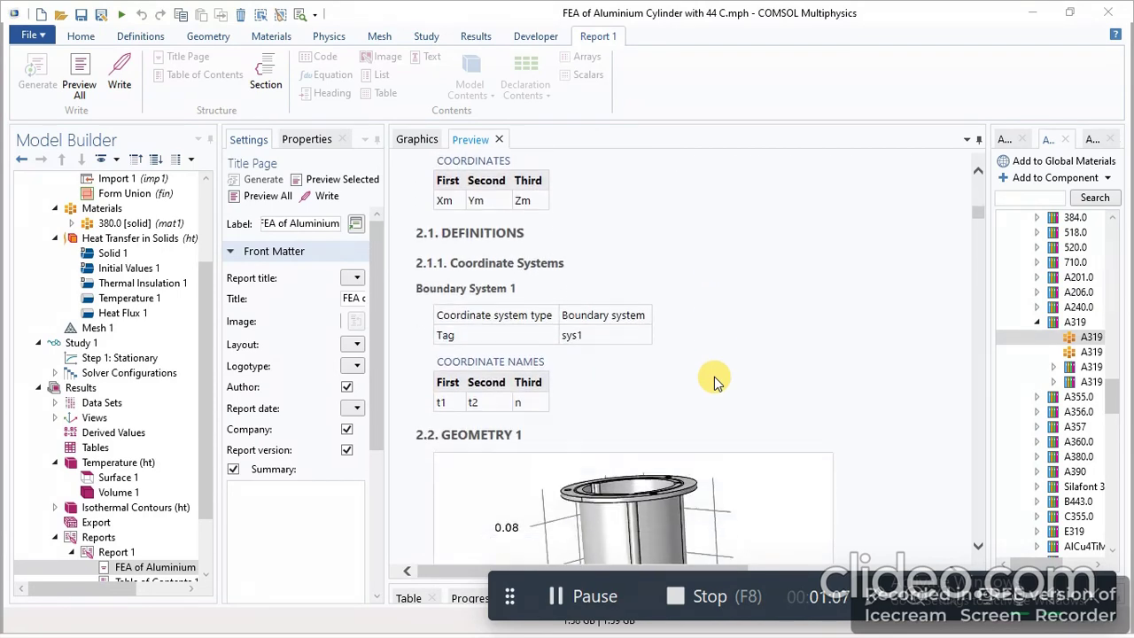
scroll(716, 381, "down", 4)
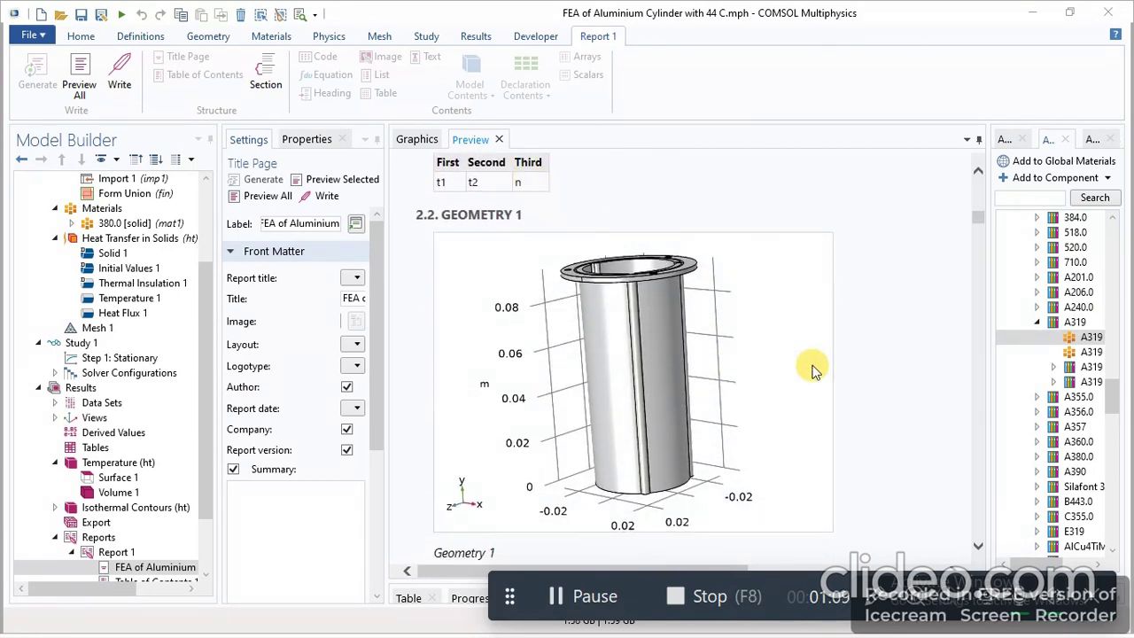
scroll(815, 370, "down", 3)
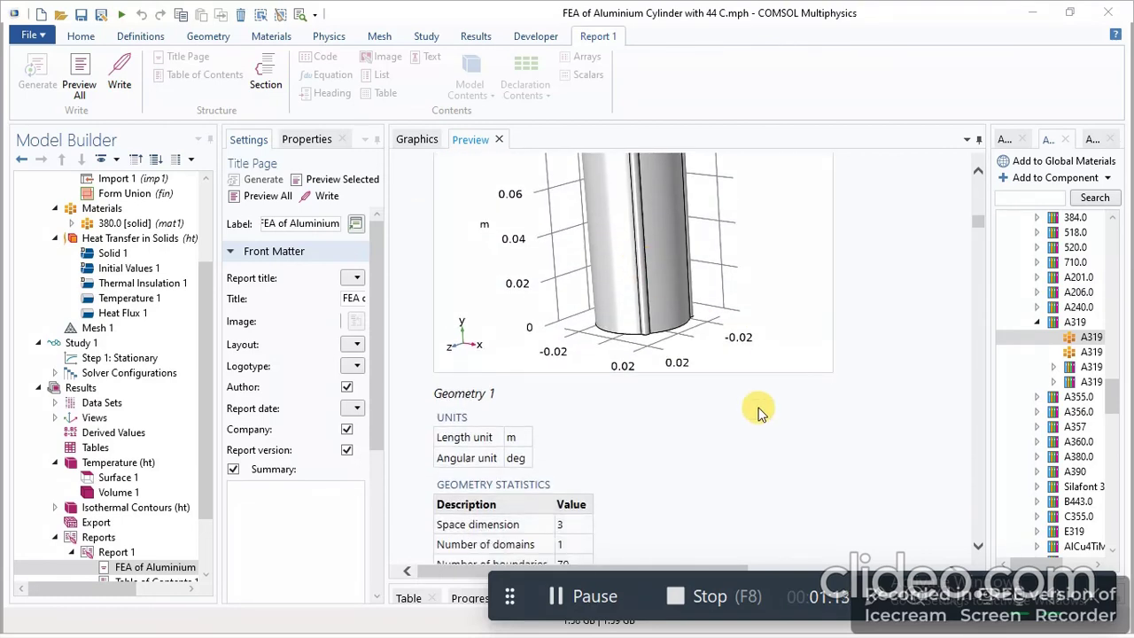
scroll(760, 411, "down", 4)
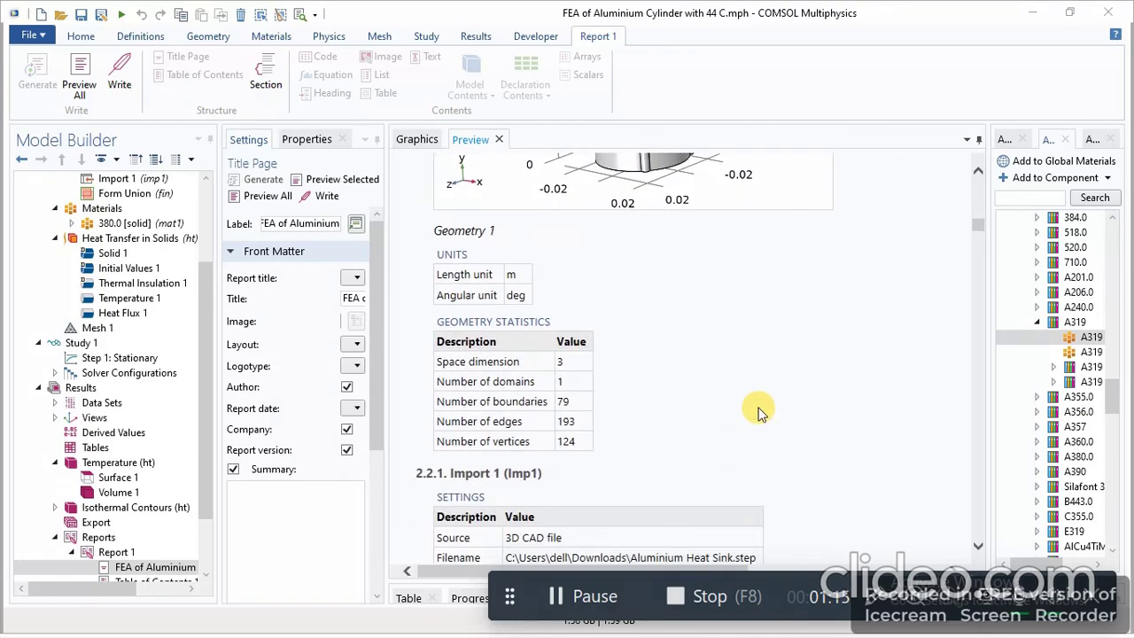
scroll(759, 411, "down", 3)
Review the report's 380.0 [solid] material parameters and property function plots, continuing to the Heat Transfer in Solids section.
scroll(760, 410, "down", 8)
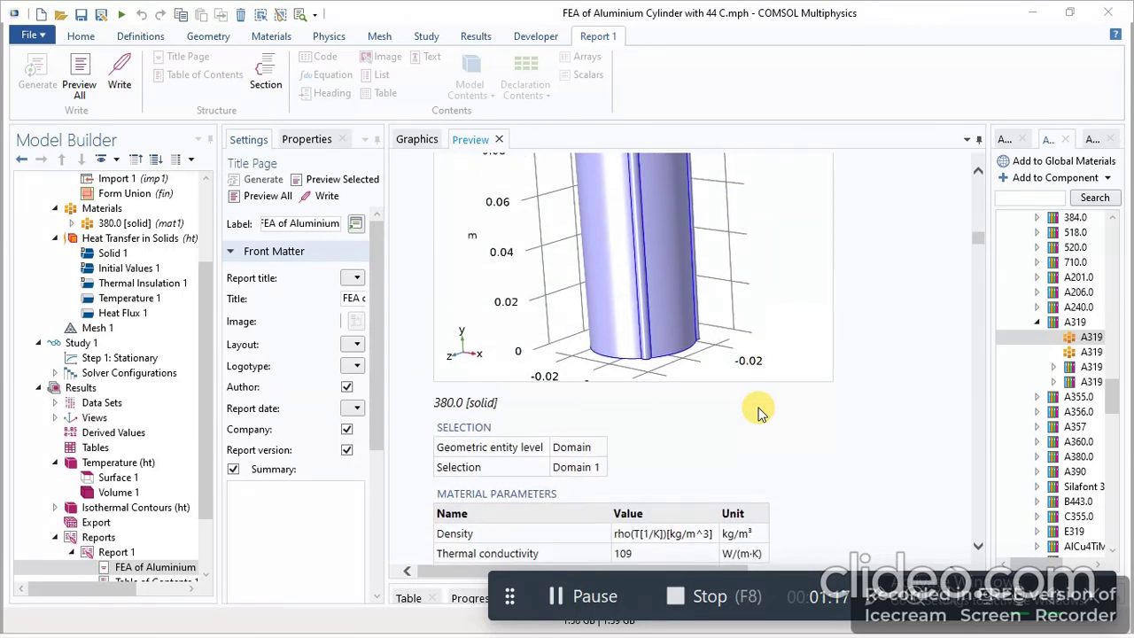
scroll(760, 411, "up", 7)
scroll(760, 411, "down", 7)
scroll(759, 410, "down", 7)
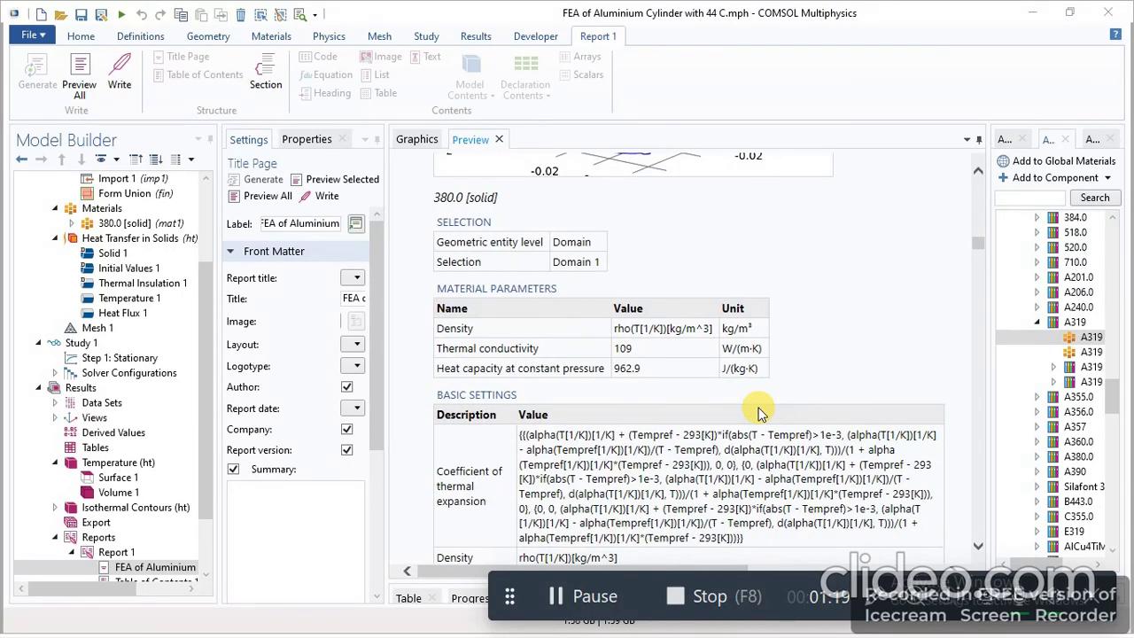
scroll(700, 327, "up", 3)
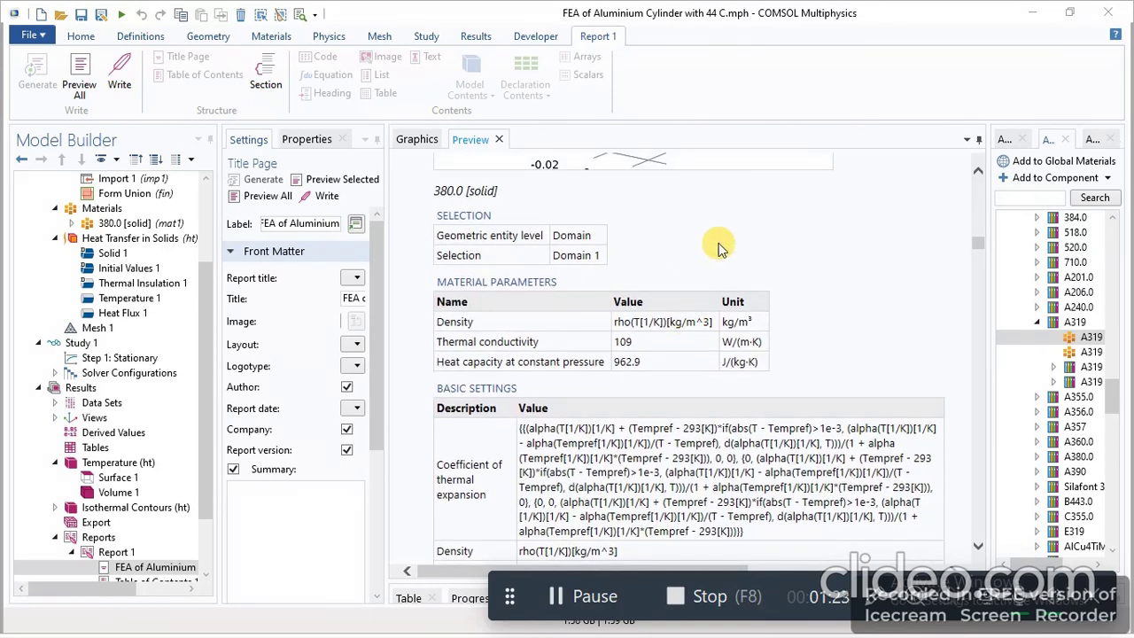
scroll(718, 248, "down", 10)
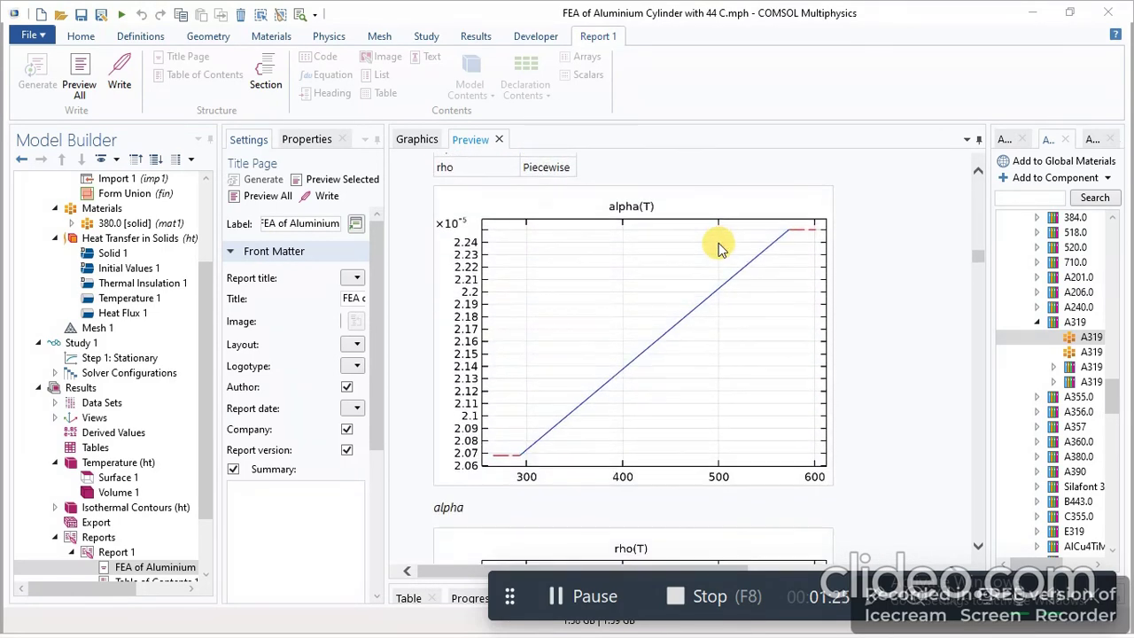
scroll(718, 248, "down", 10)
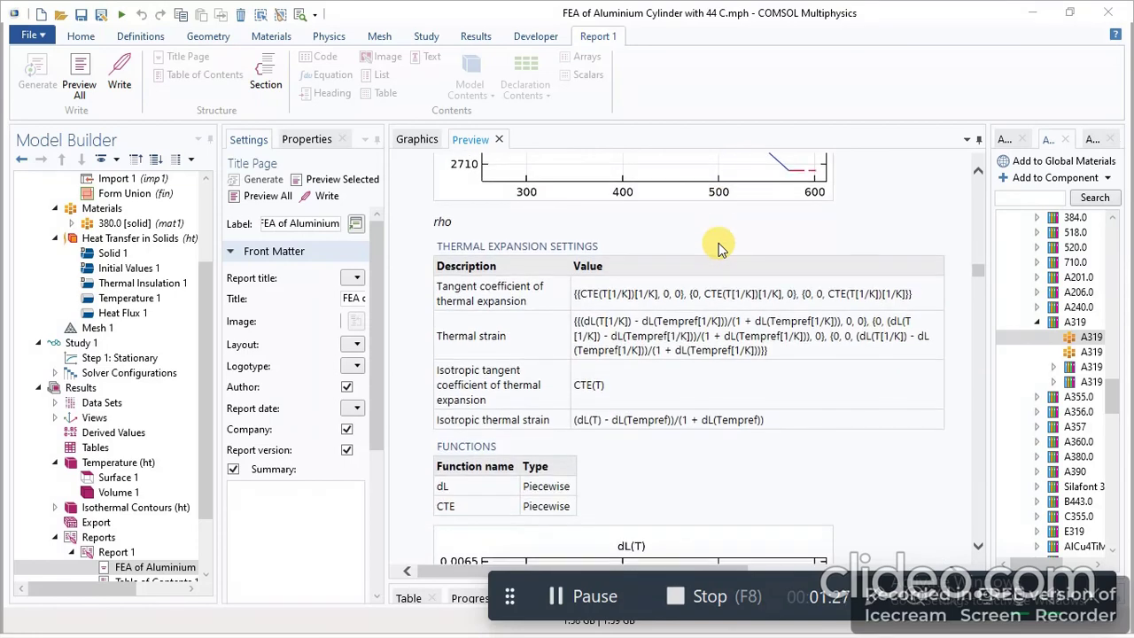
scroll(718, 248, "down", 9)
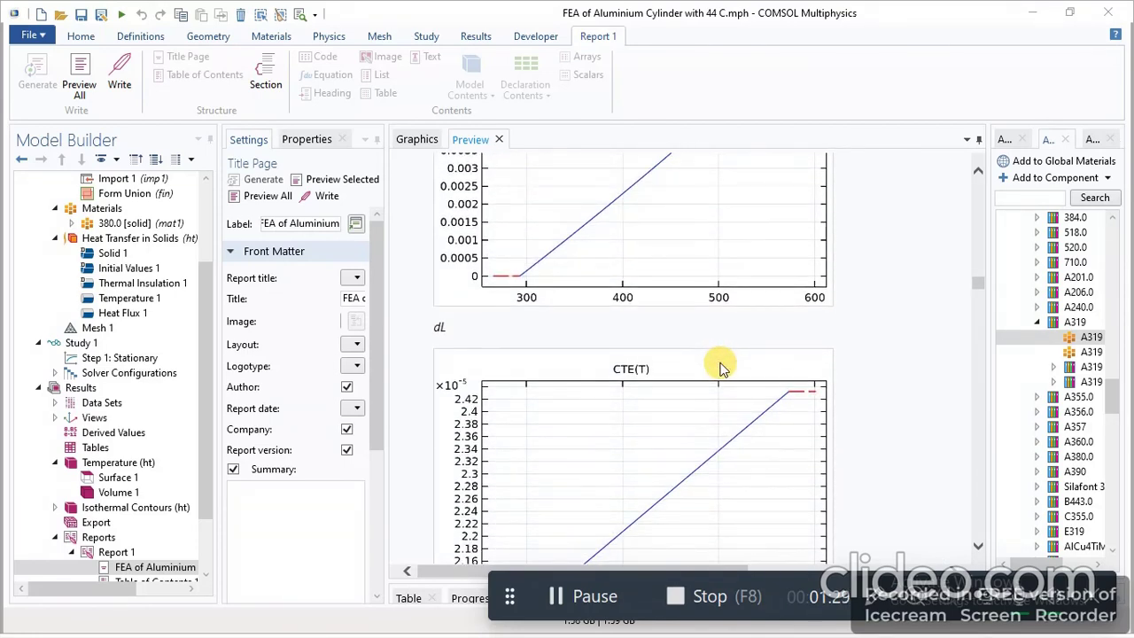
scroll(719, 368, "down", 7)
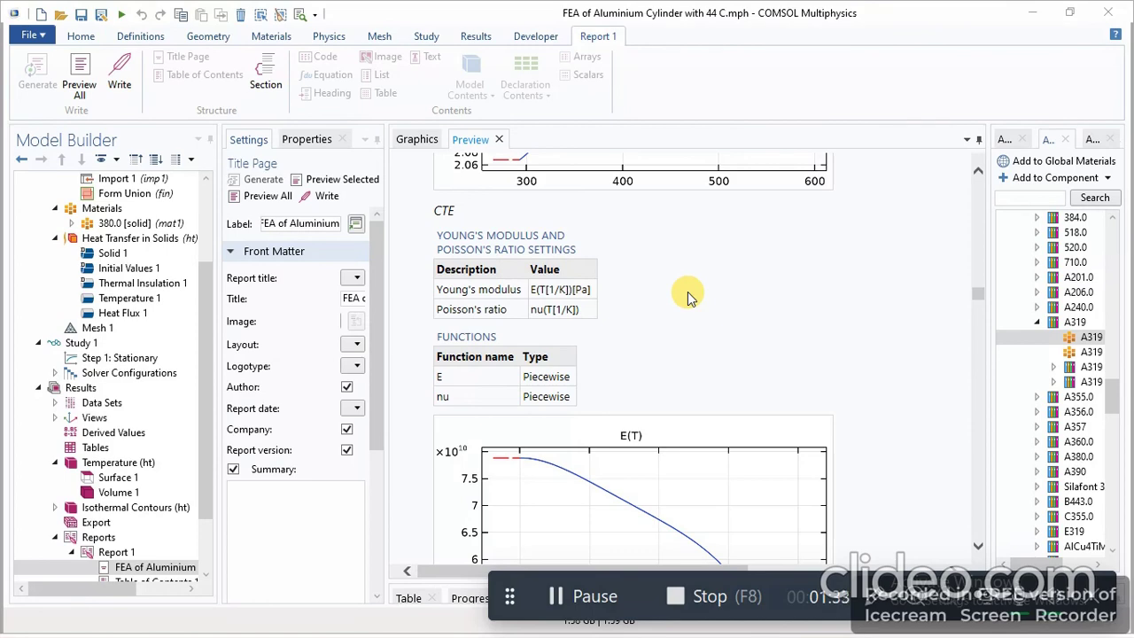
scroll(690, 296, "down", 7)
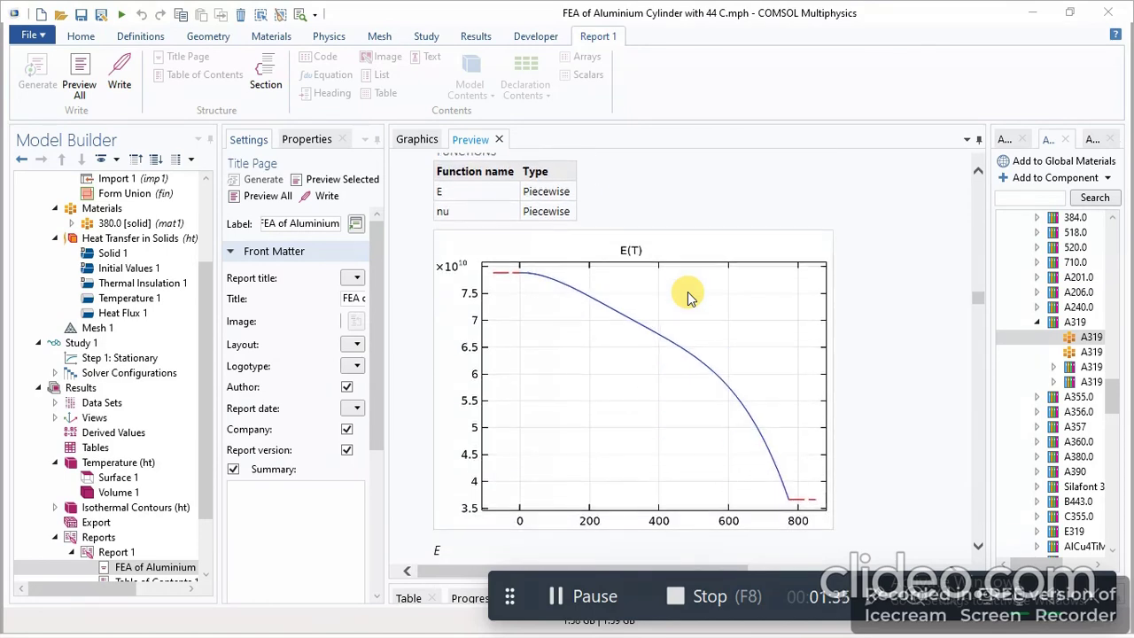
scroll(689, 297, "up", 6)
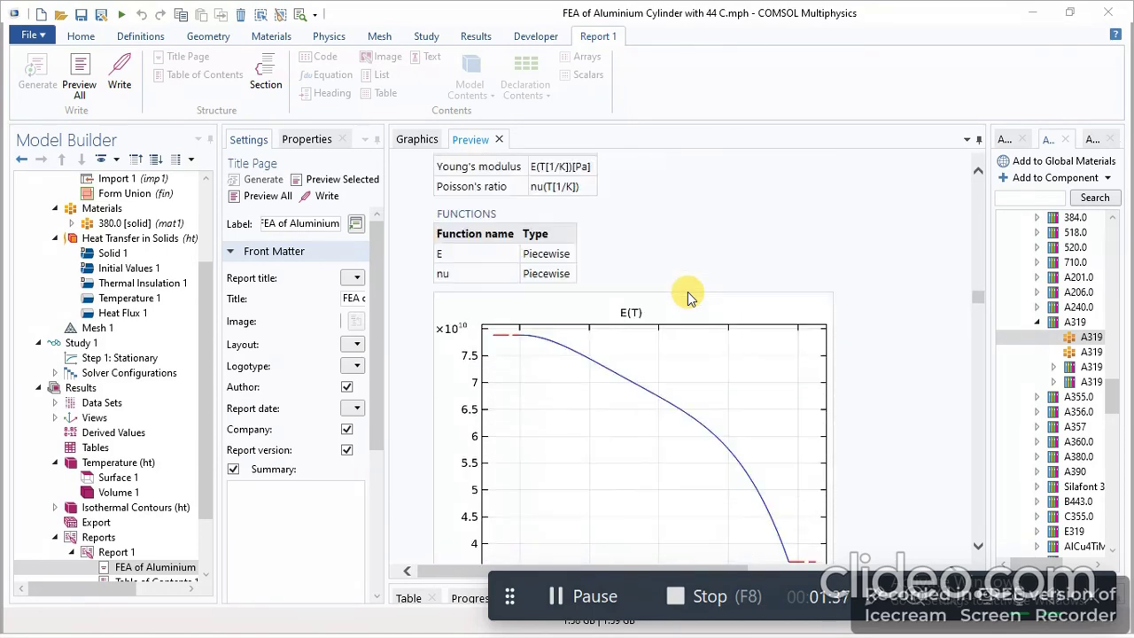
scroll(689, 296, "down", 4)
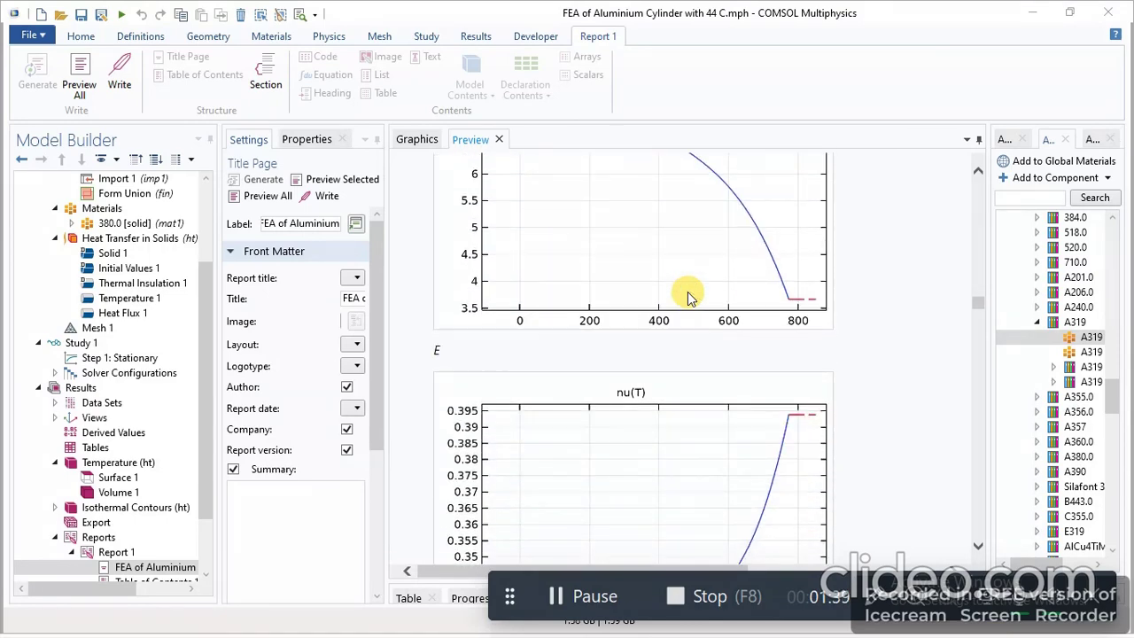
scroll(689, 297, "down", 3)
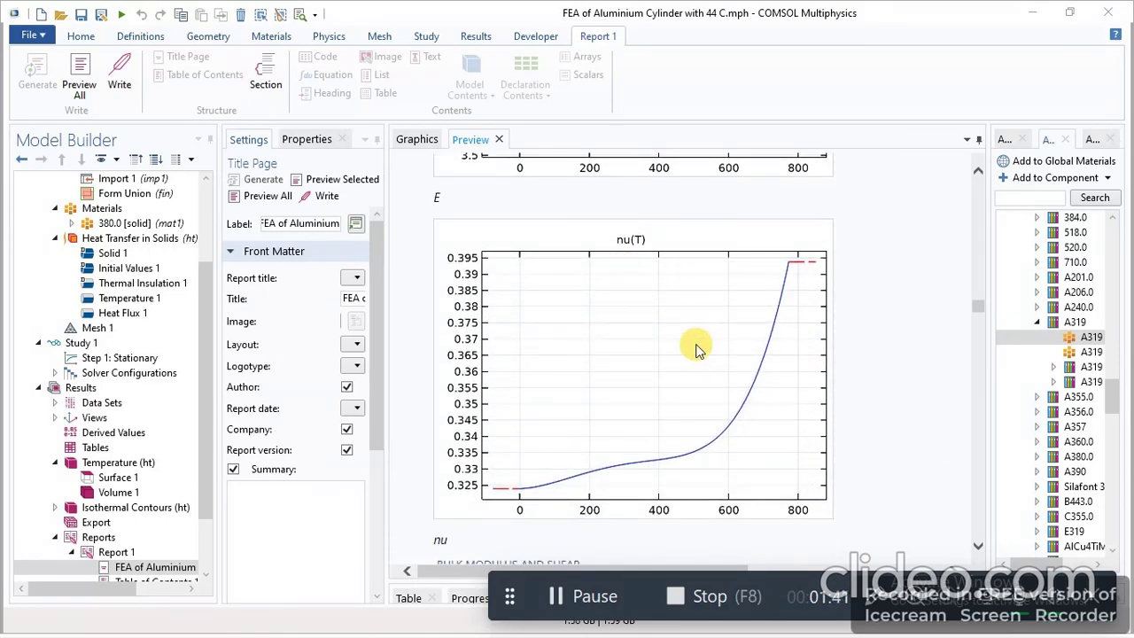
scroll(696, 348, "down", 20)
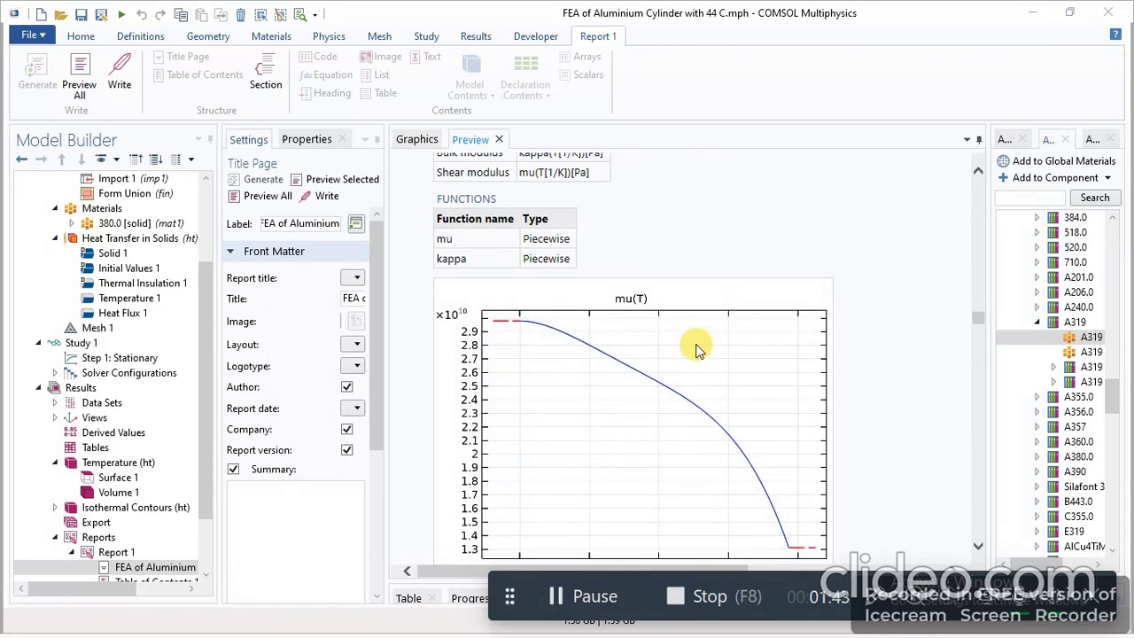
scroll(696, 348, "down", 2)
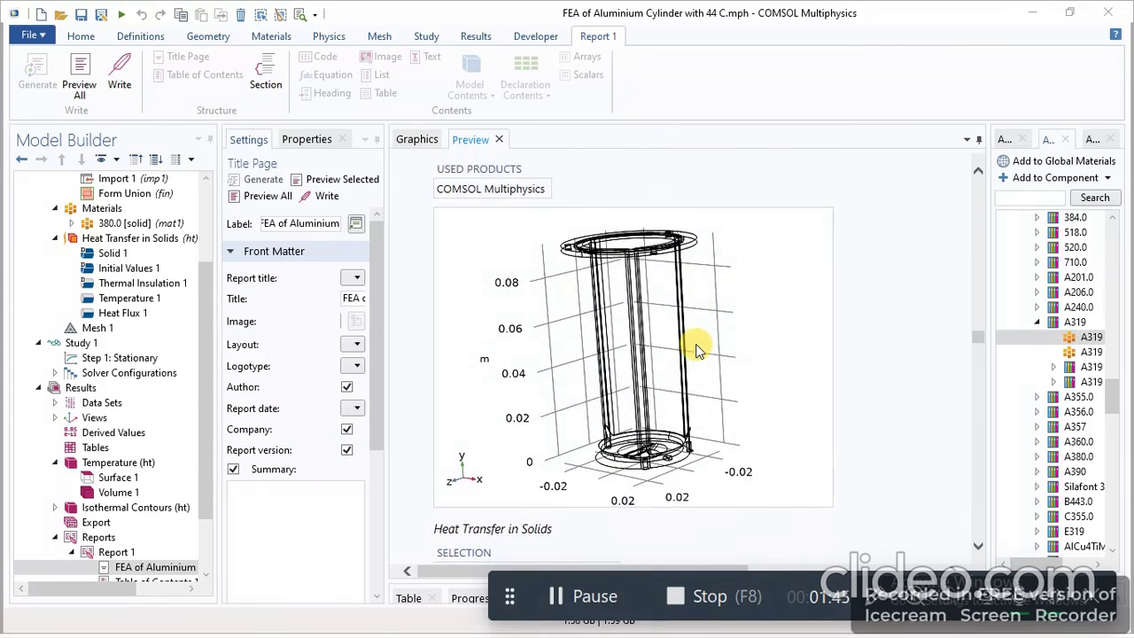
Review the report's Heat Transfer in Solids equations, interface settings, Solid 1 and Initial Values 1 sections, widening the preview area for easier reading.
scroll(695, 349, "down", 15)
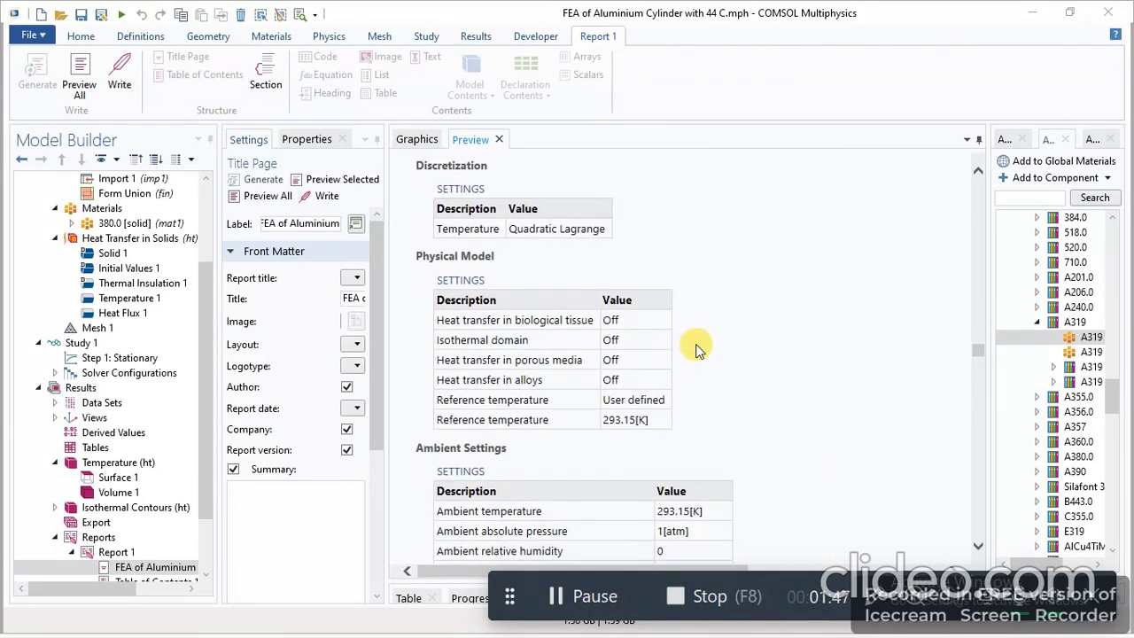
scroll(696, 348, "up", 5)
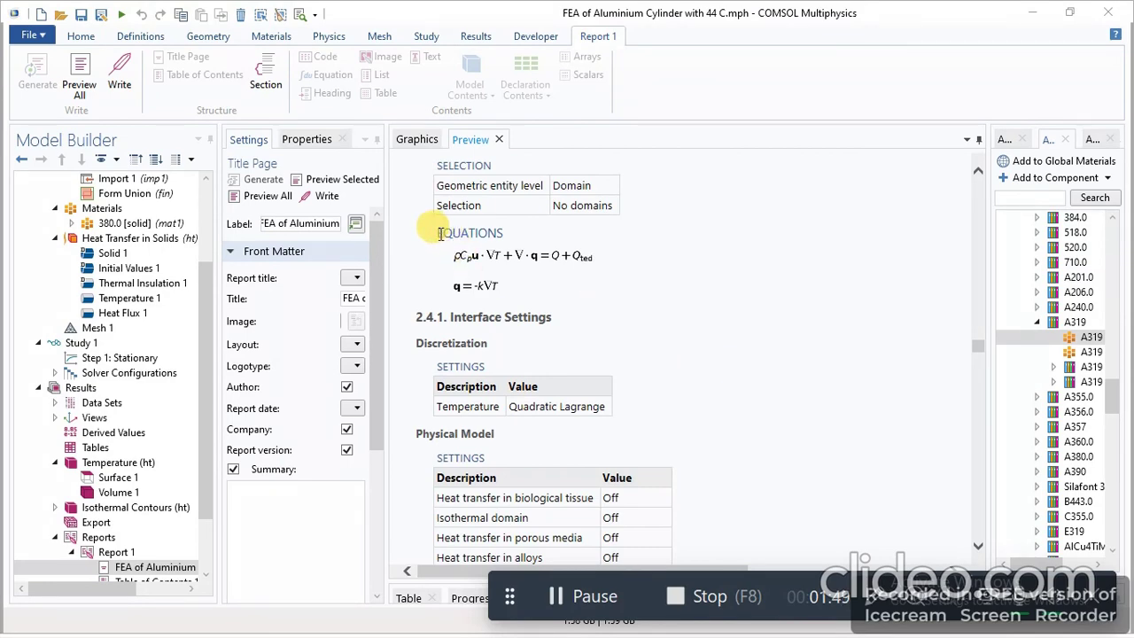
scroll(553, 301, "down", 10)
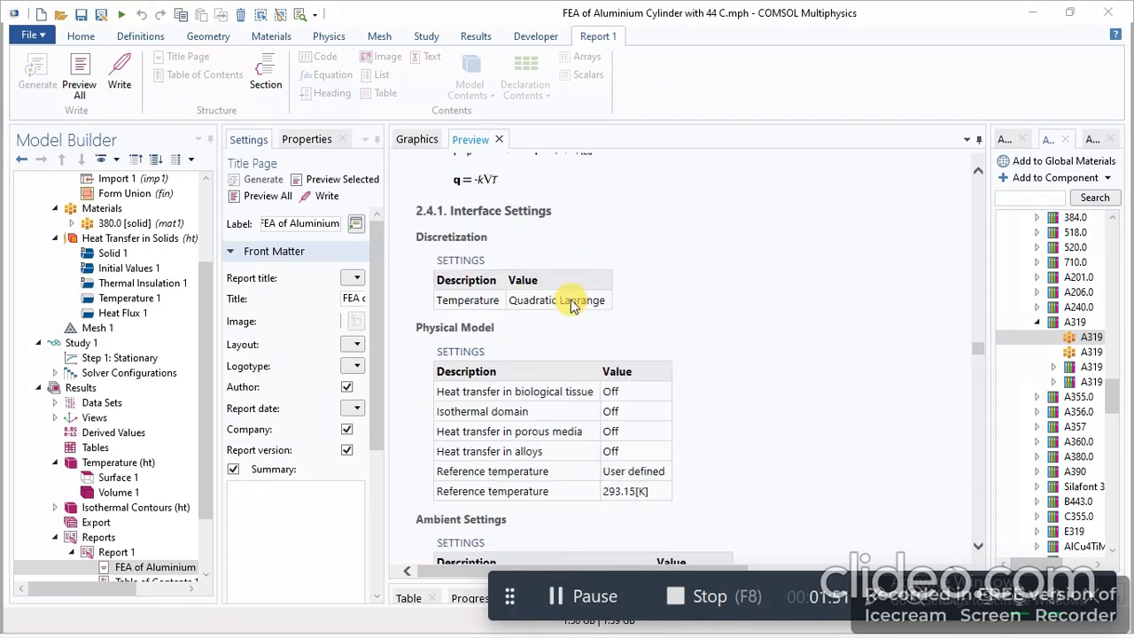
scroll(572, 304, "down", 10)
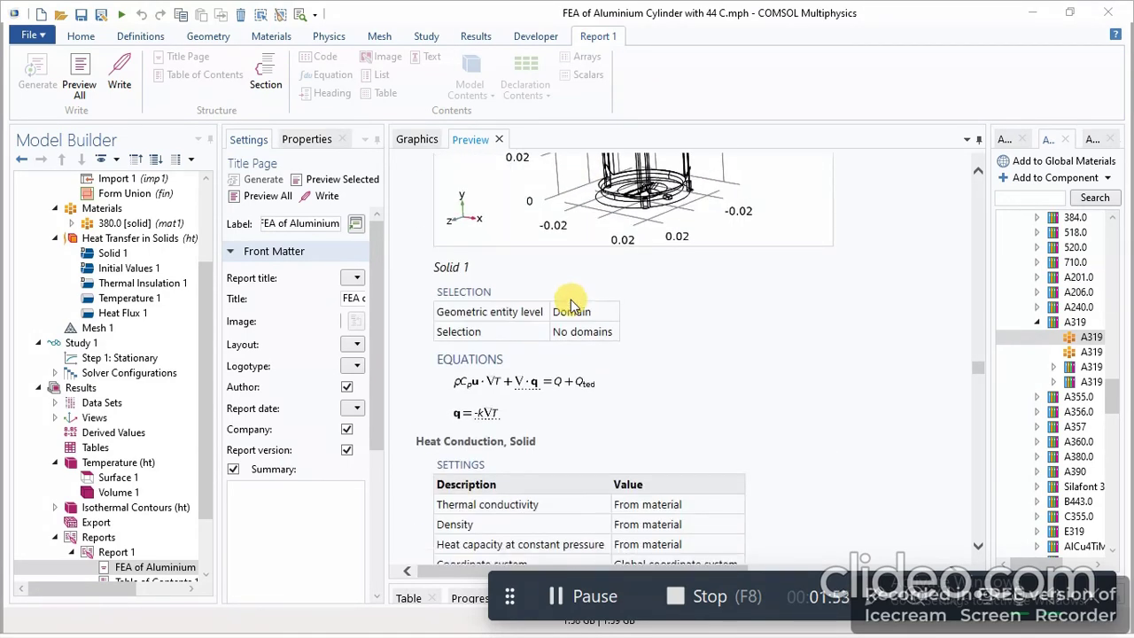
left_click_drag(386, 341, 261, 337)
scroll(569, 416, "down", 8)
scroll(569, 416, "down", 10)
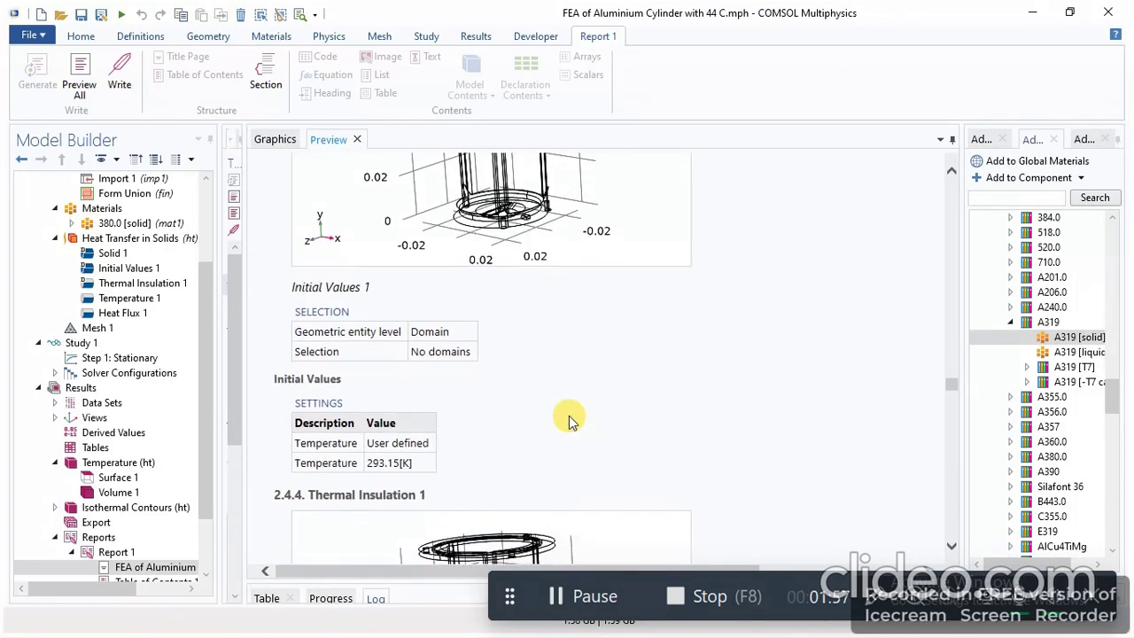
Review the report's Mesh 1 size settings, study and solver configurations, data sets, and the Temperature and Isothermal Contours plot groups.
scroll(569, 416, "down", 10)
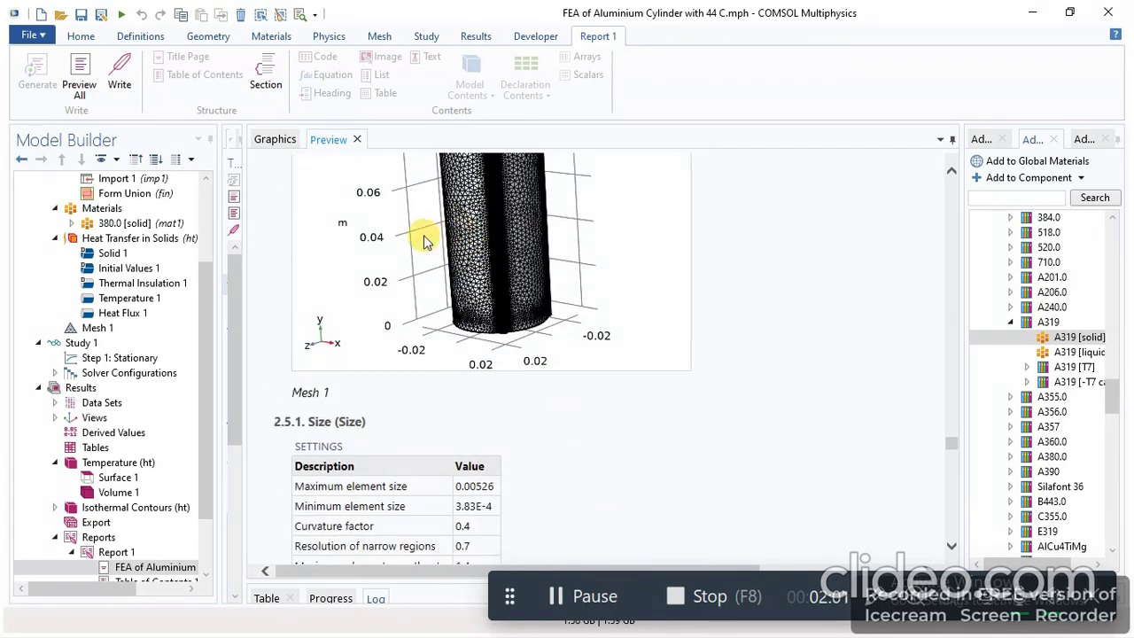
scroll(528, 288, "down", 10)
scroll(528, 288, "down", 10)
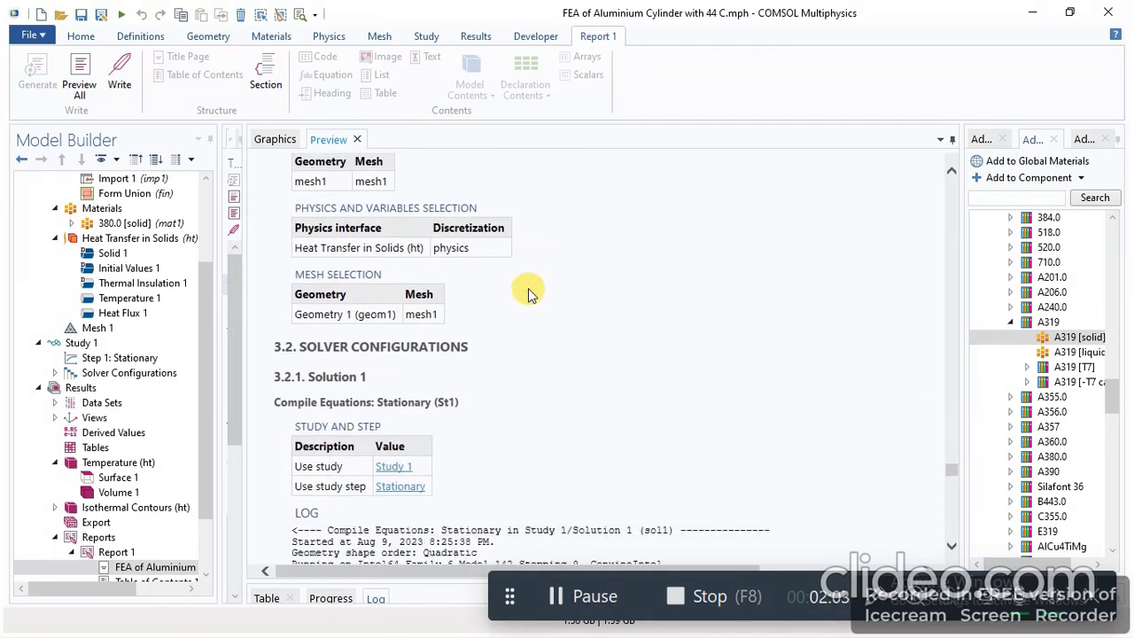
scroll(529, 290, "down", 10)
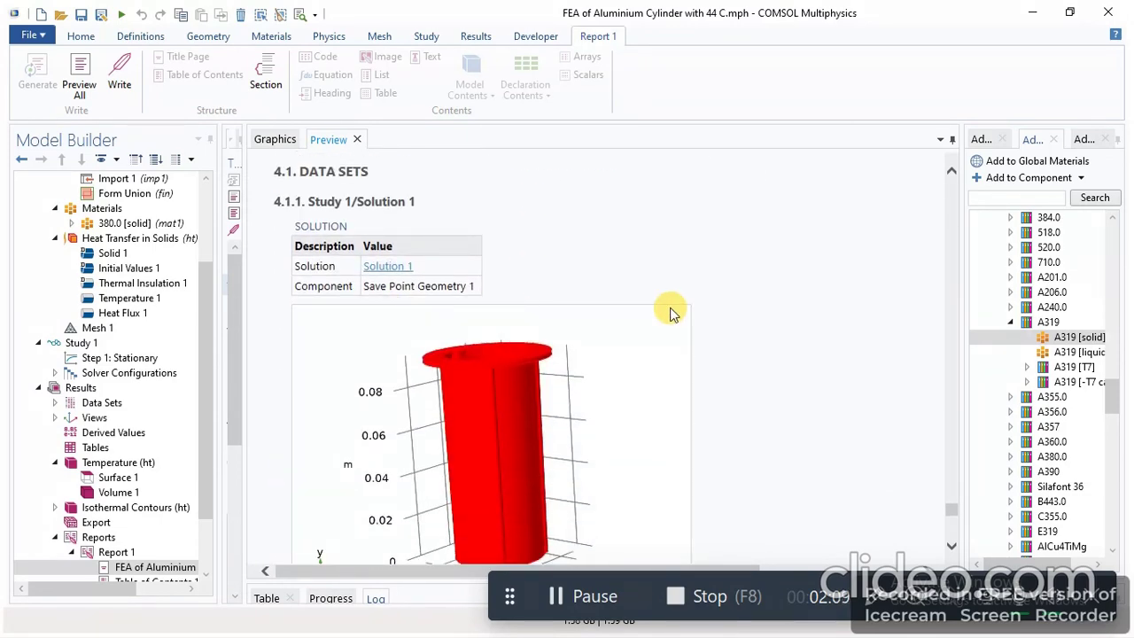
scroll(671, 313, "down", 8)
scroll(412, 226, "up", 2)
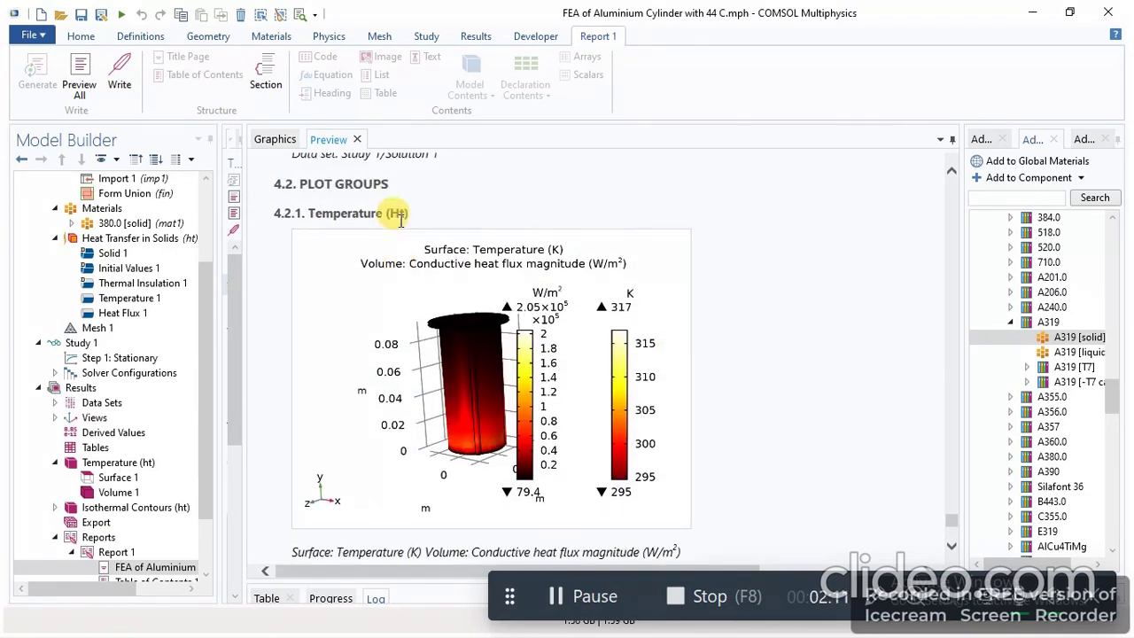
scroll(506, 390, "down", 9)
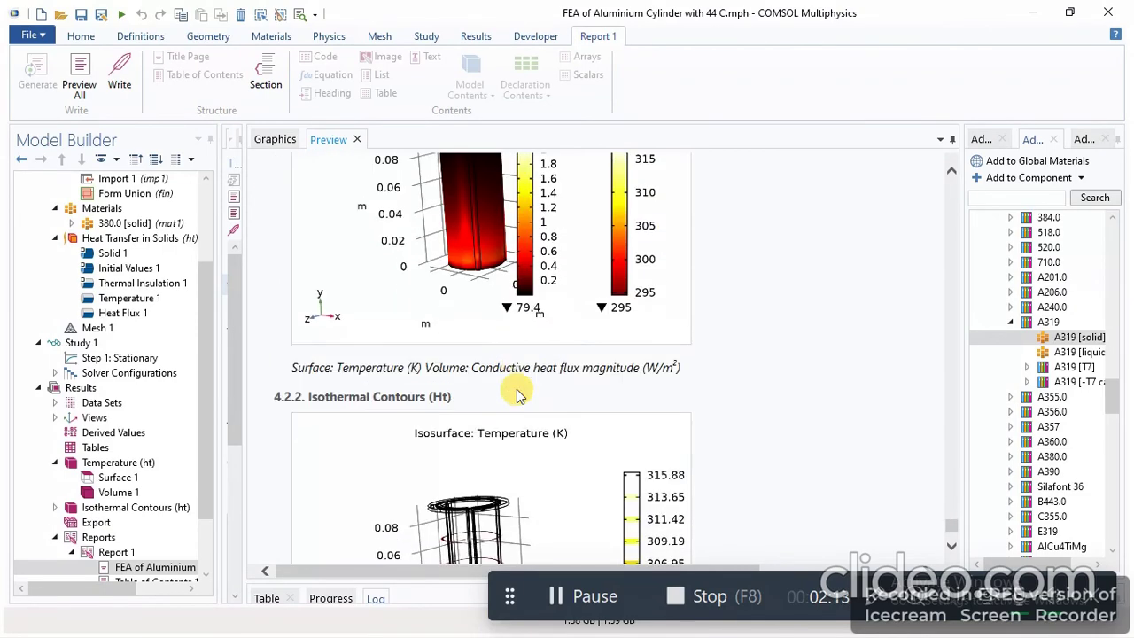